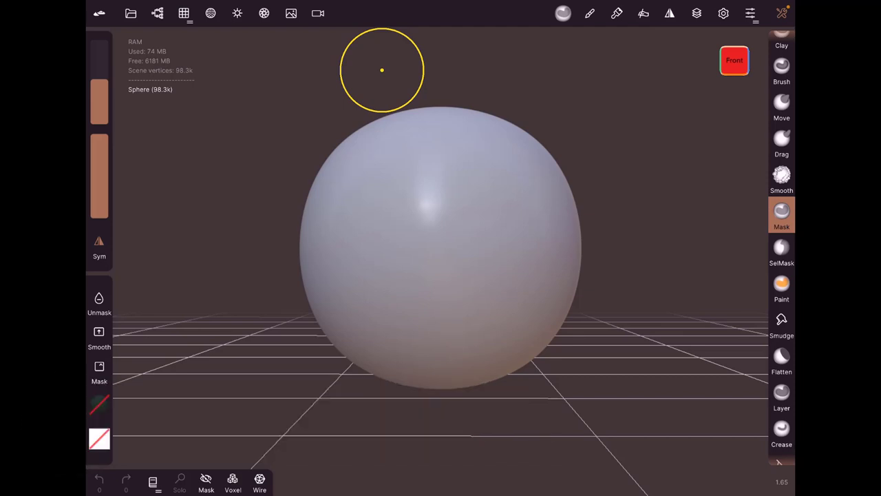
# - Browse the primitive shapes in the Scene panel, then close it
pyautogui.click(157, 13)
pyautogui.scroll(-1, 220, 276)
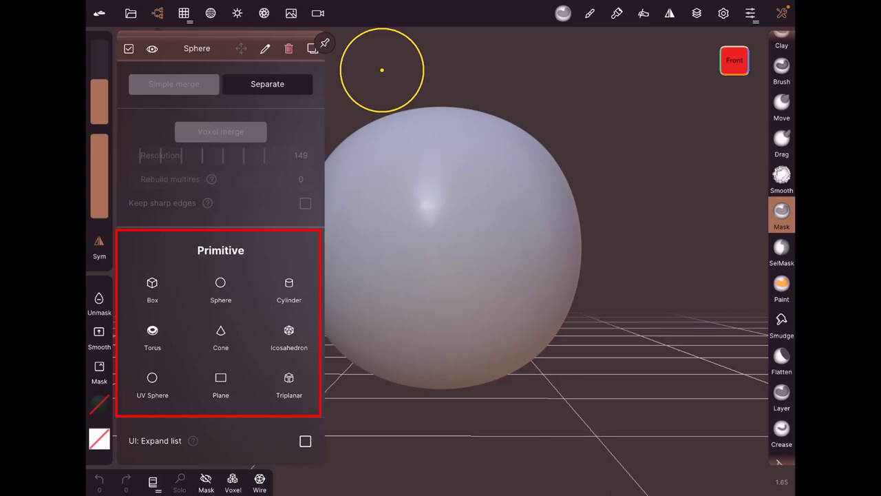
pyautogui.click(381, 70)
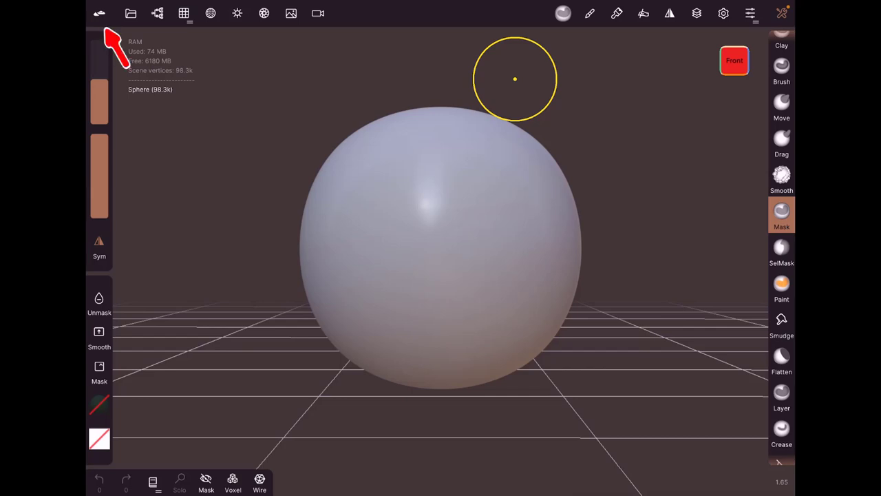
# - Look through the main menu, Project and Scene panels, ending on the sphere's Topology settings
pyautogui.click(99, 13)
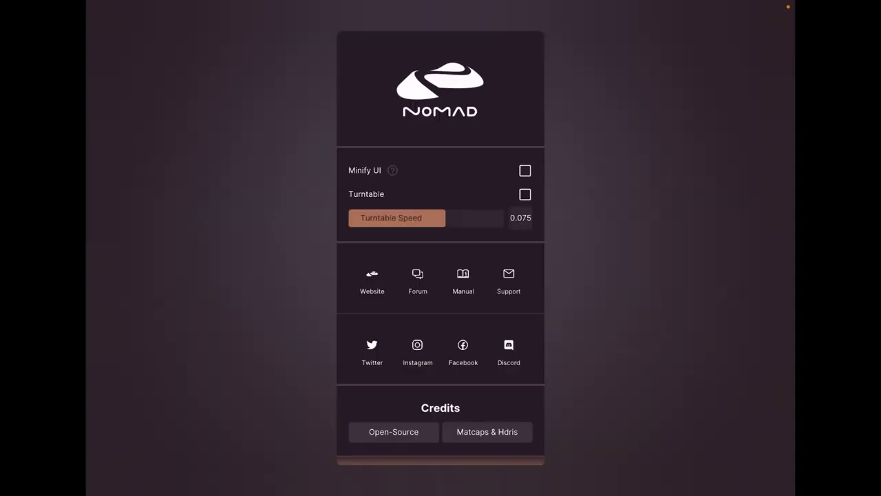
pyautogui.click(226, 57)
pyautogui.click(130, 13)
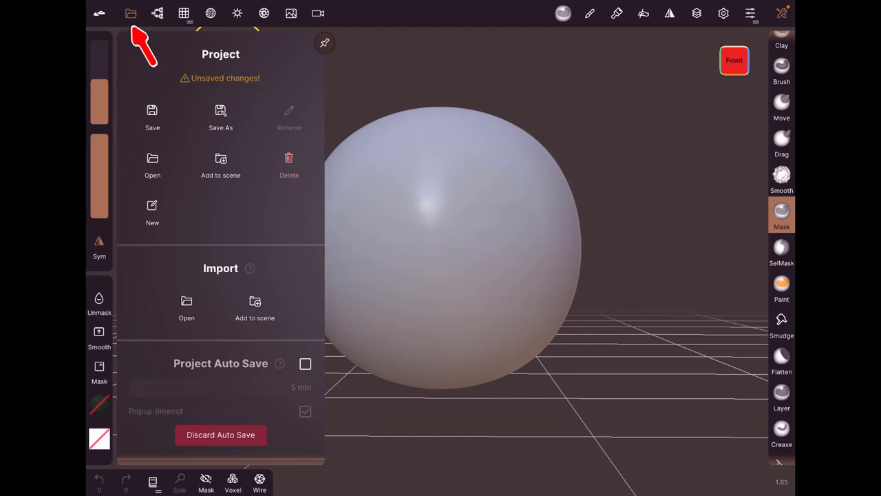
pyautogui.click(157, 13)
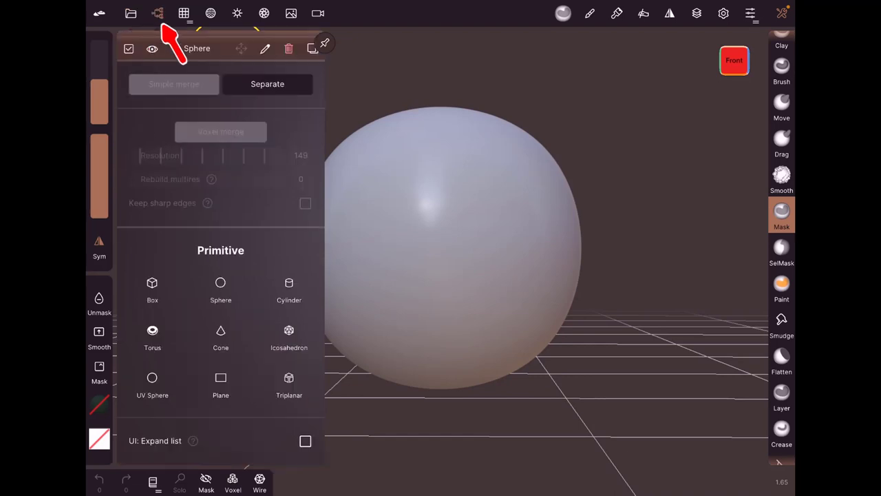
pyautogui.scroll(2, 221, 248)
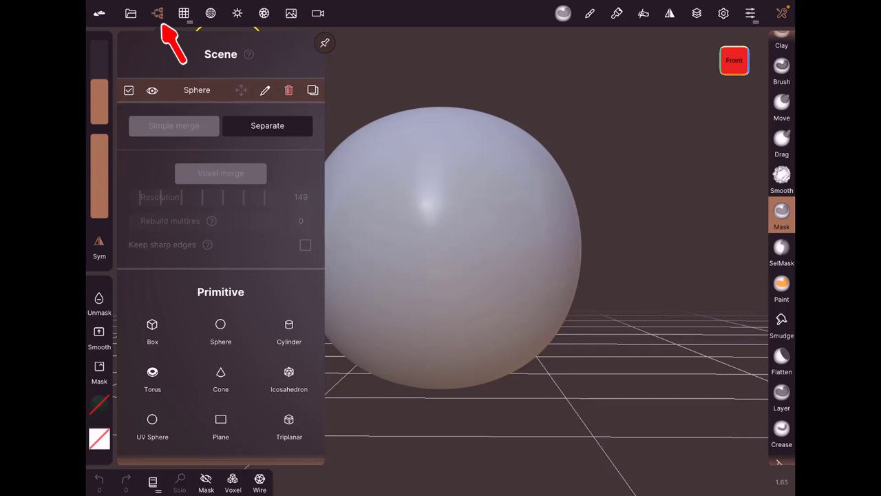
pyautogui.click(184, 13)
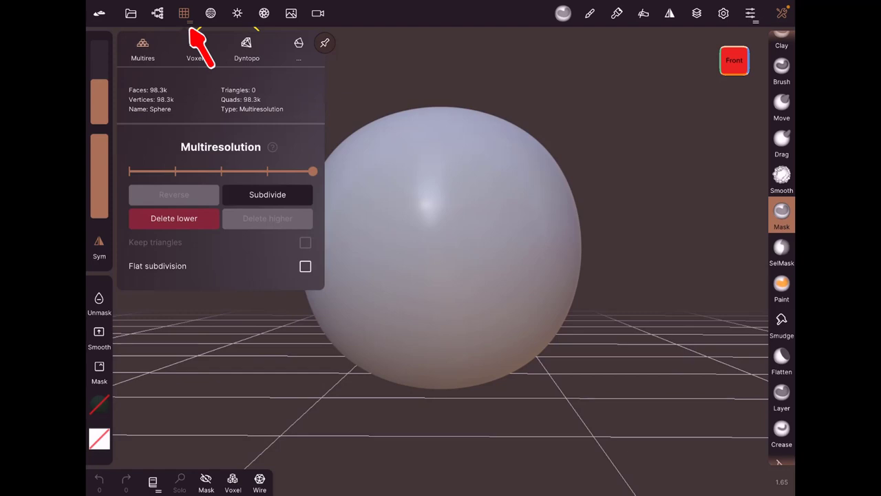
# - Step through the Voxel, Dyntopo and '...' topology tabs, showing decimation at a 50.0% target
pyautogui.click(196, 45)
pyautogui.click(247, 48)
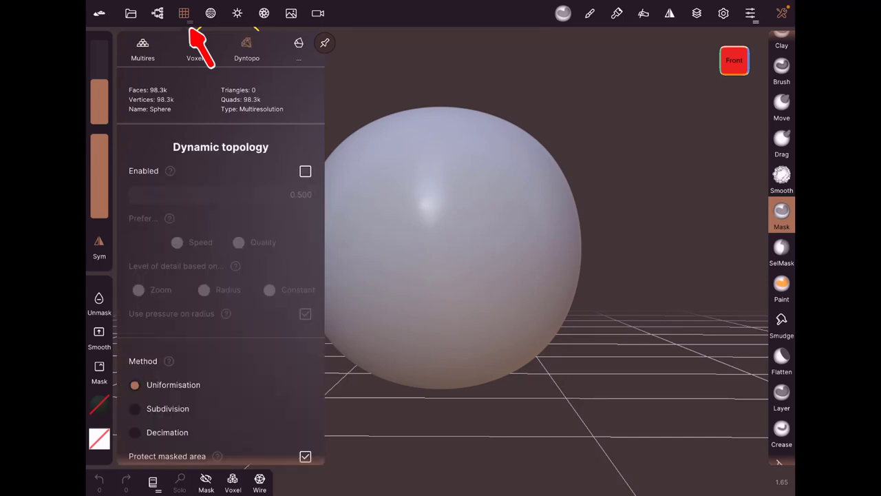
pyautogui.click(299, 48)
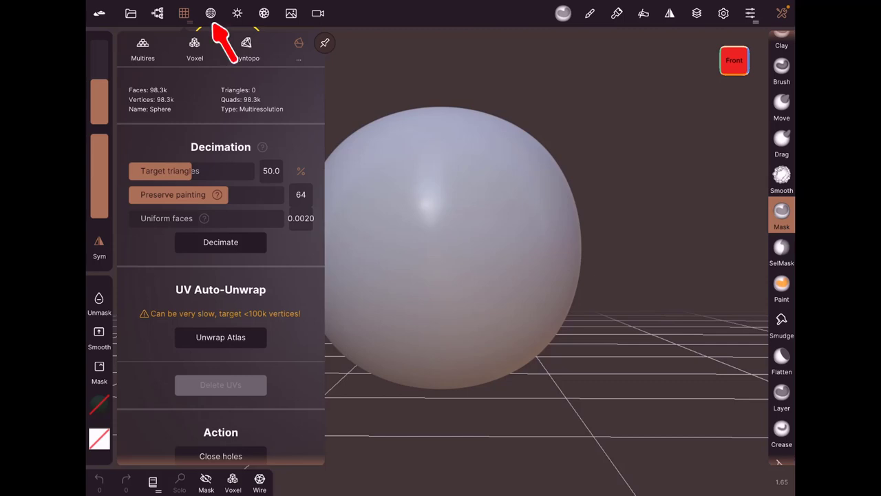
# - Change the sphere's material from Opaque to Refraction and bring up the Shading settings
pyautogui.click(210, 13)
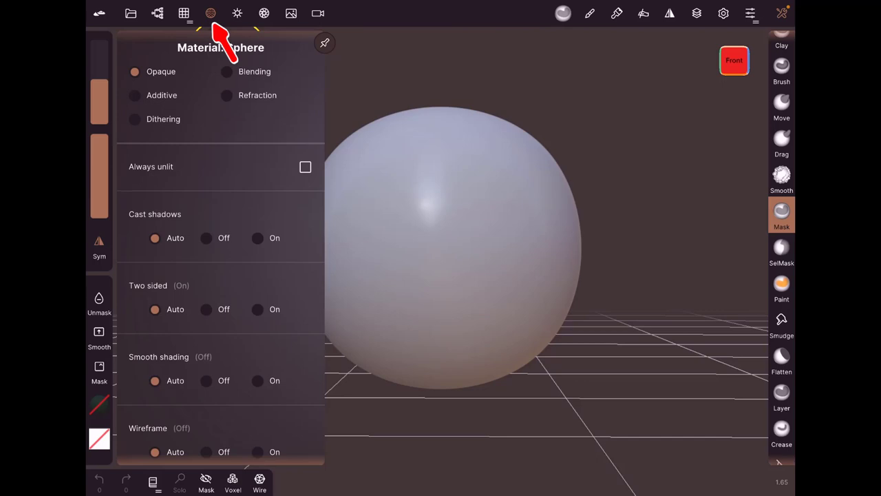
pyautogui.scroll(-2, 221, 248)
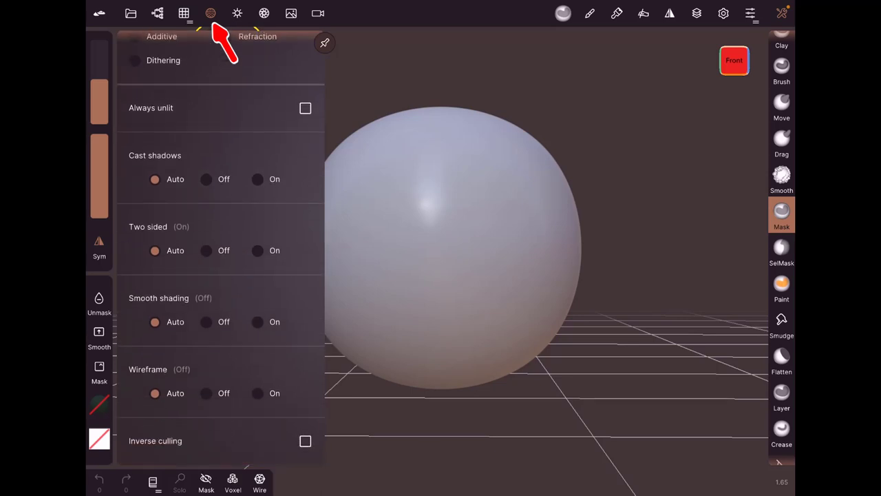
pyautogui.scroll(2, 221, 248)
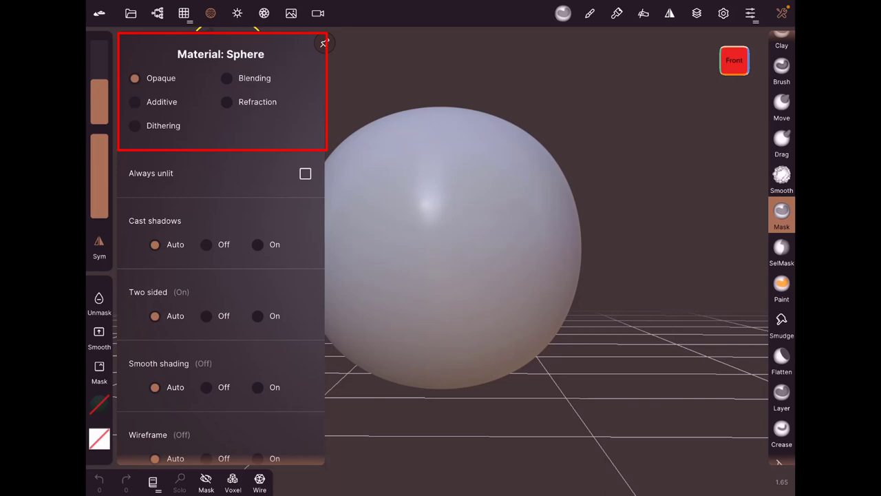
pyautogui.click(227, 101)
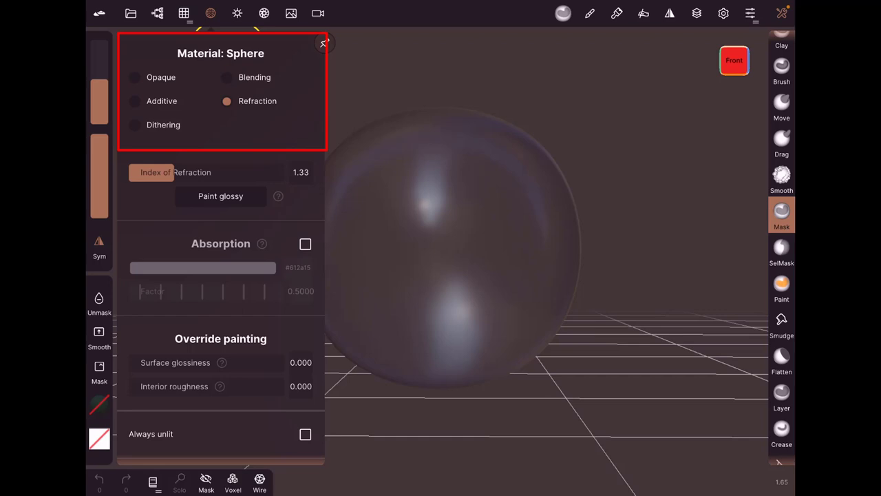
pyautogui.click(237, 13)
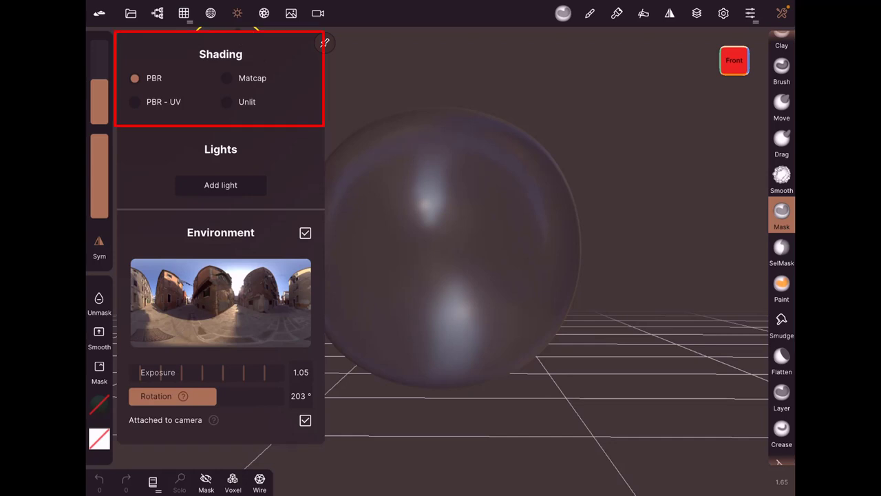
# - Preview the grey, knacki_skin and skin_hazardousArts_2 matcaps, then return shading to PBR
pyautogui.click(226, 78)
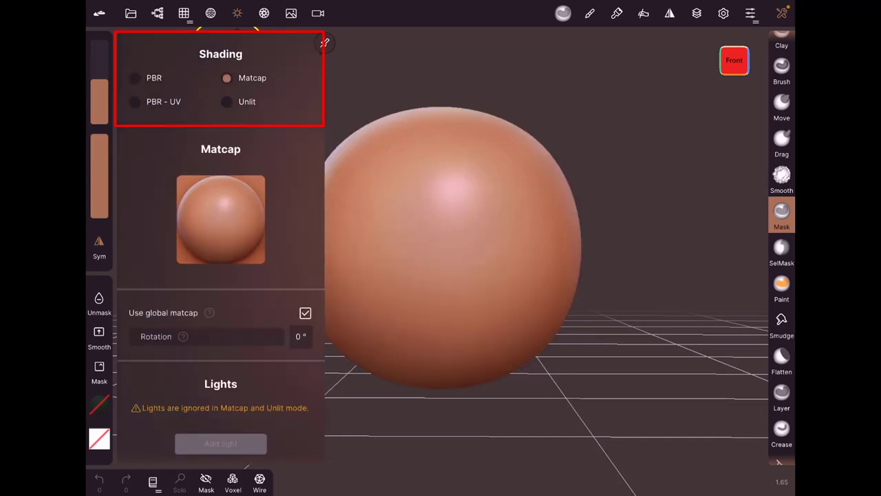
pyautogui.click(221, 219)
pyautogui.click(220, 316)
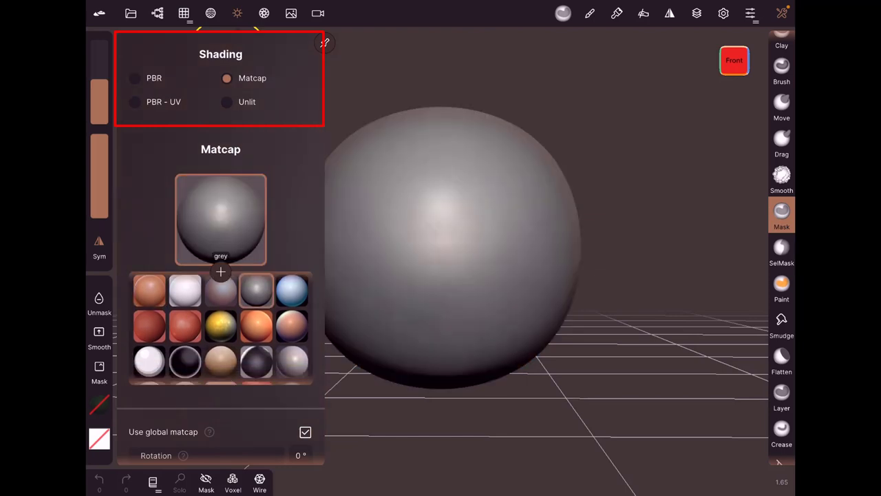
pyautogui.click(292, 328)
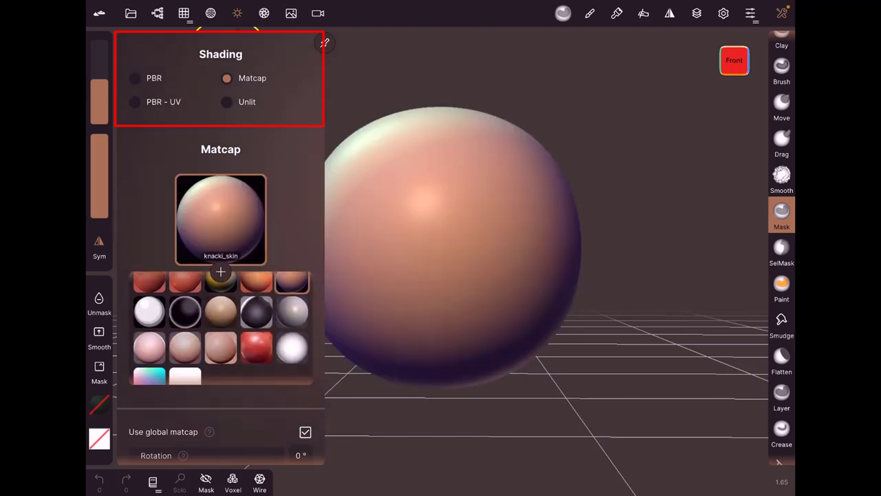
pyautogui.click(185, 347)
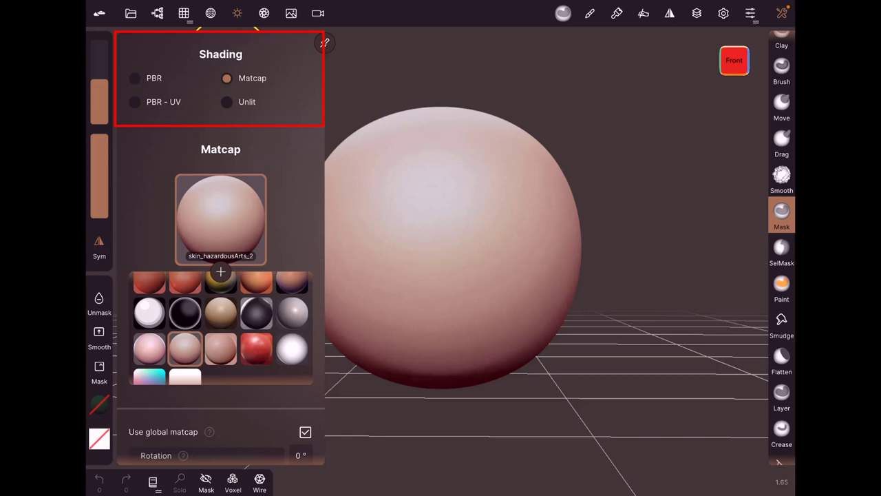
pyautogui.click(134, 78)
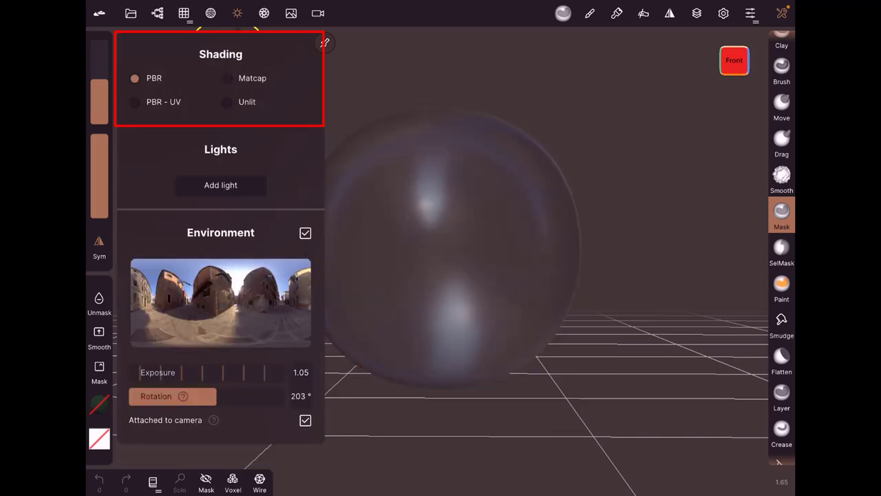
# - Try Matcap shading once more, settle on PBR, and view the Post Process settings
pyautogui.click(226, 78)
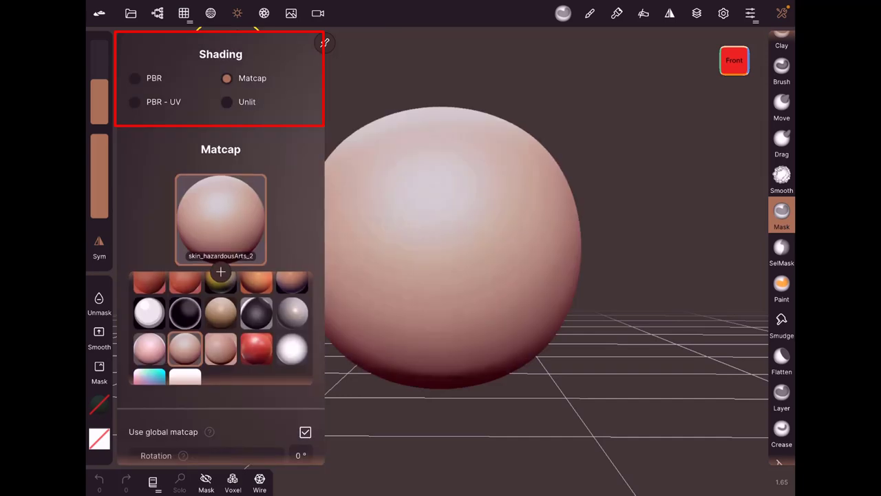
pyautogui.scroll(-3, 220, 275)
pyautogui.scroll(3, 221, 275)
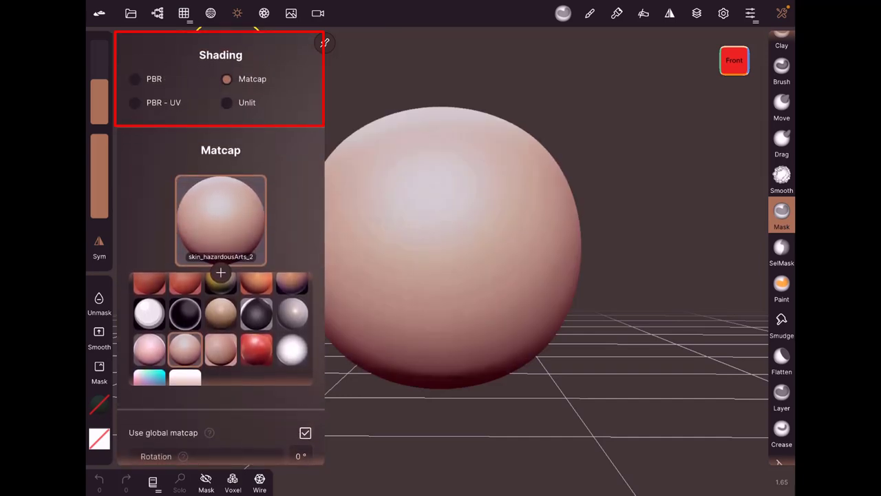
pyautogui.click(135, 78)
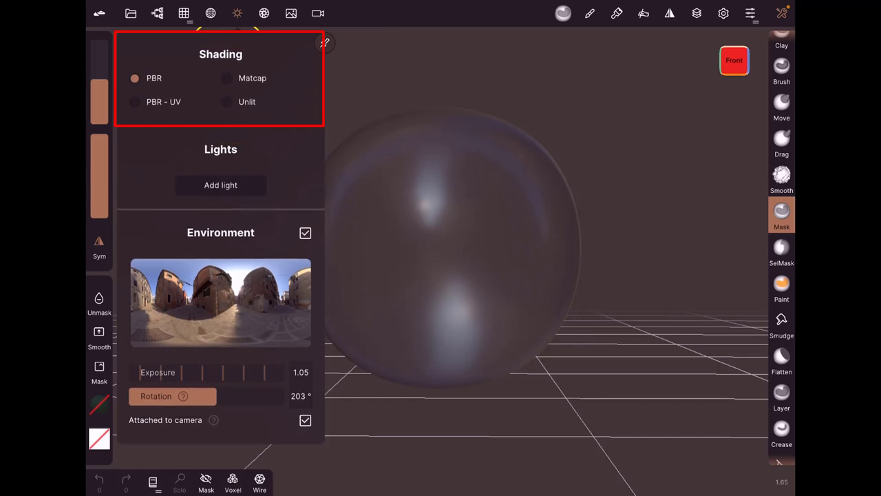
pyautogui.click(263, 13)
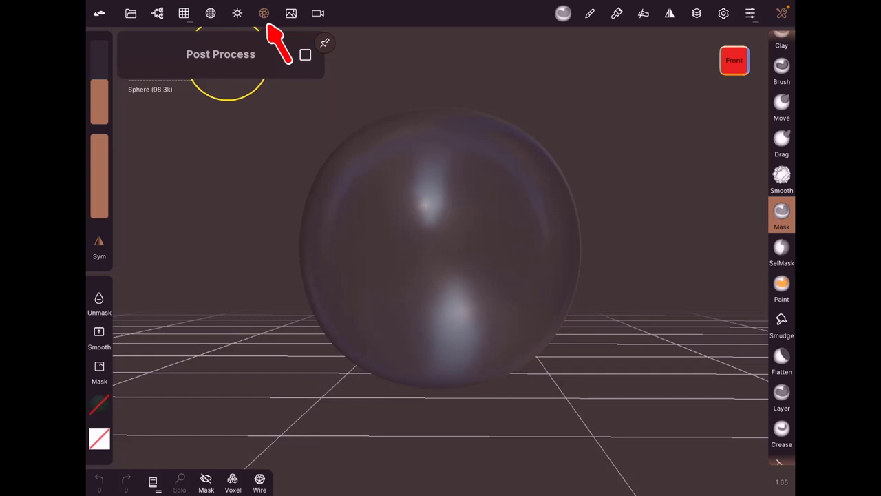
# - Preview the Environment background with blur near zero and exposure at 1.00, zooming out slightly
pyautogui.click(291, 13)
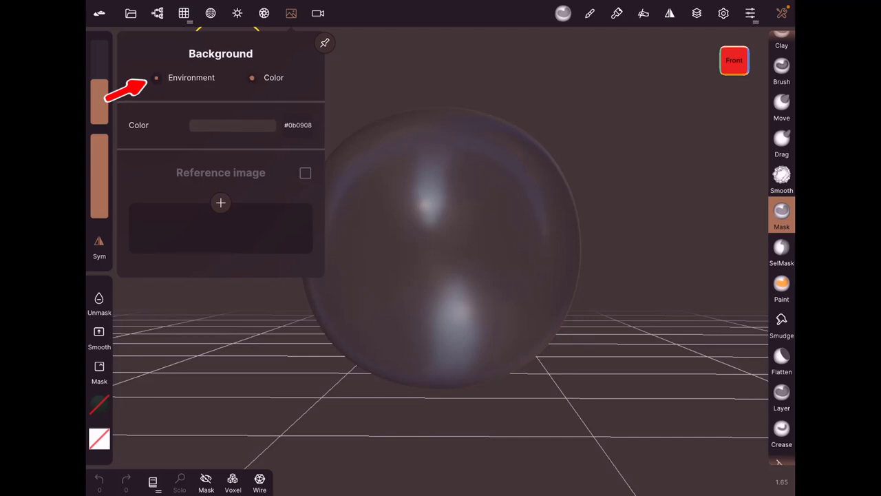
pyautogui.click(156, 78)
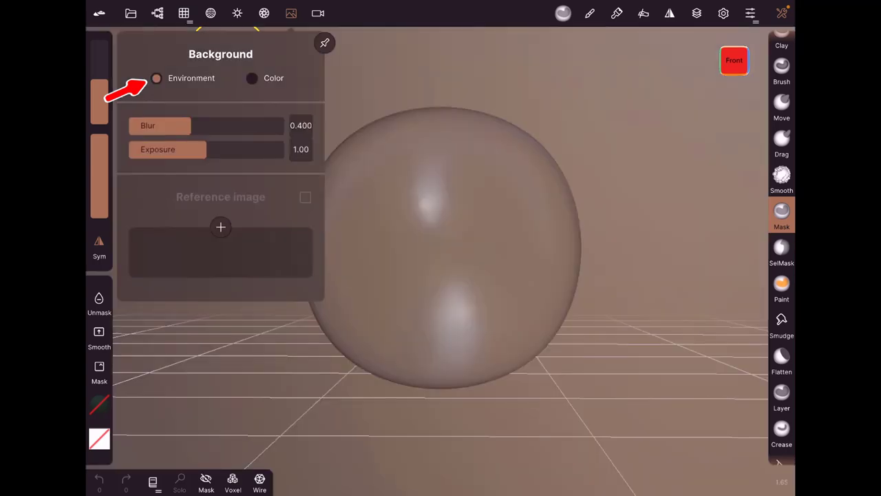
pyautogui.moveTo(191, 125)
pyautogui.mouseDown()
pyautogui.moveTo(130, 126)
pyautogui.moveTo(148, 125)
pyautogui.mouseUp()
pyautogui.moveTo(206, 149); pyautogui.dragTo(206, 150)
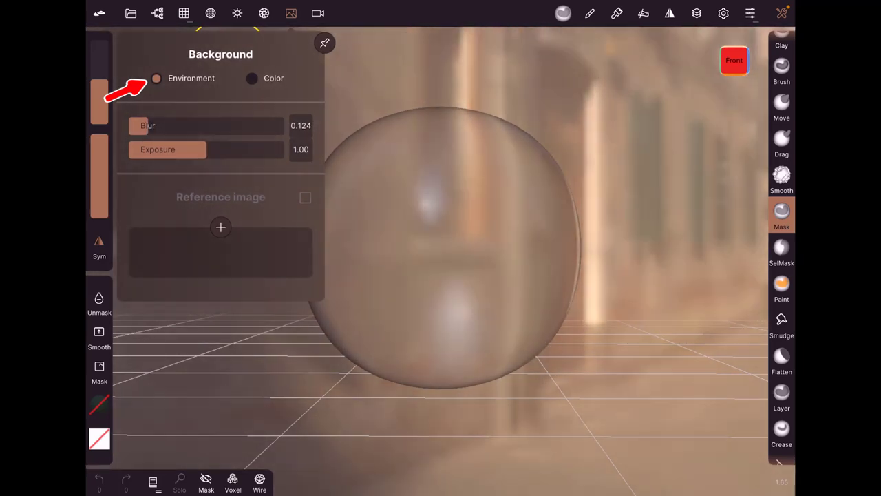
pyautogui.moveTo(148, 125); pyautogui.dragTo(130, 126)
pyautogui.click(437, 258)
pyautogui.moveTo(437, 258); pyautogui.dragTo(594, 280)
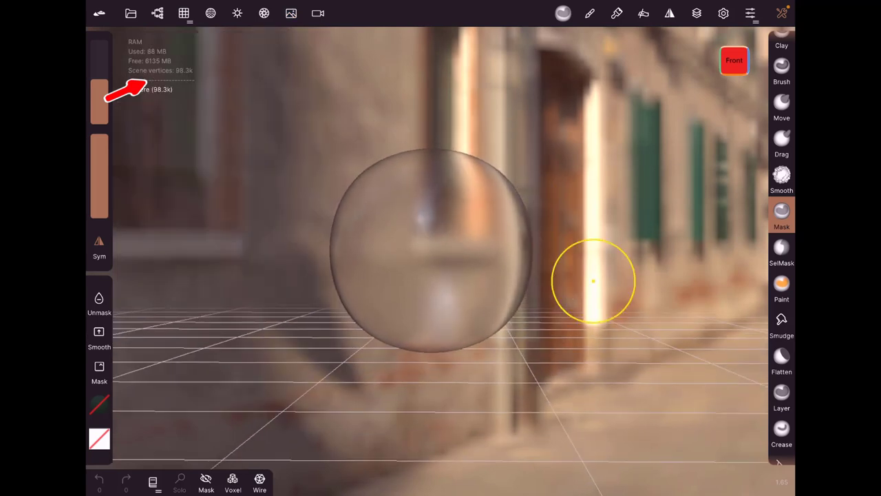
# - Blur the street backdrop heavily, then revert to the plain colour background #0b0908
pyautogui.click(264, 13)
pyautogui.click(290, 13)
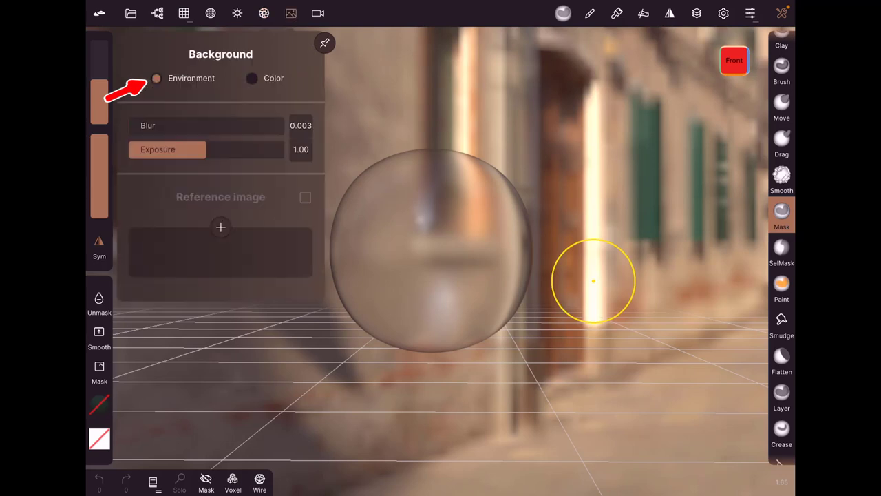
pyautogui.moveTo(138, 126); pyautogui.dragTo(194, 126)
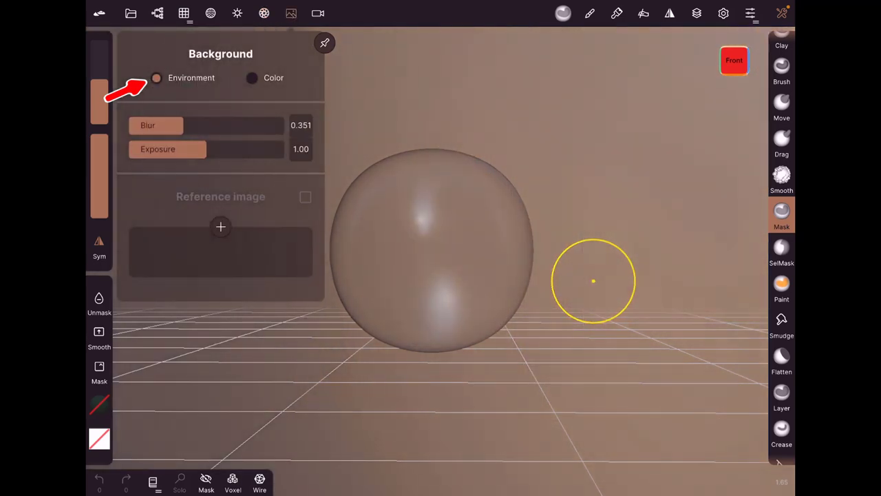
pyautogui.click(252, 78)
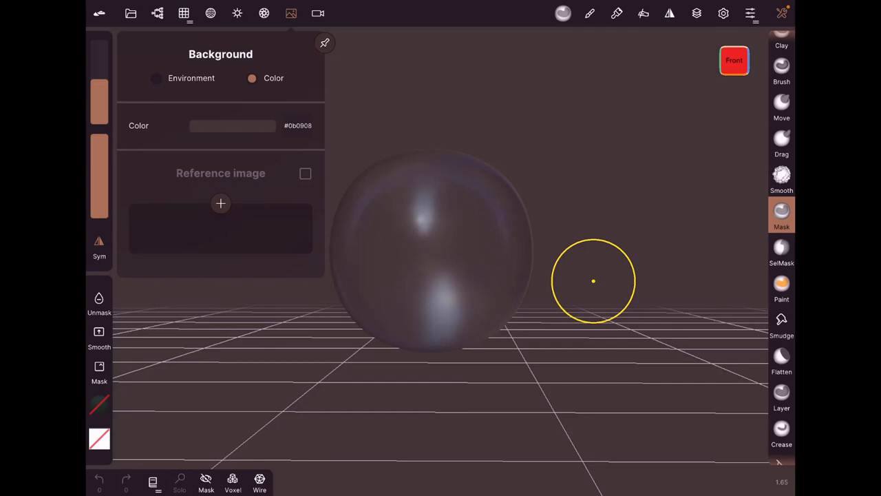
pyautogui.click(318, 13)
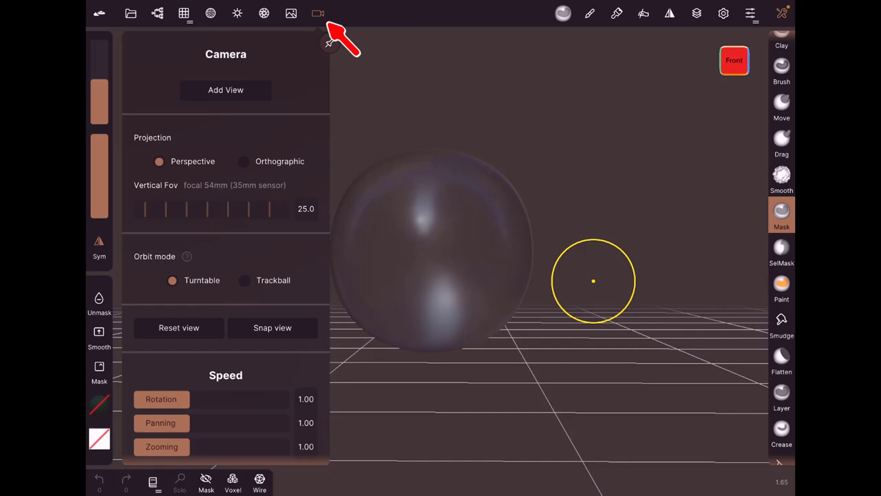
# - Orbit to the view cube's Top, then tilt to a top-left angle on the sphere
pyautogui.moveTo(594, 281); pyautogui.dragTo(639, 86)
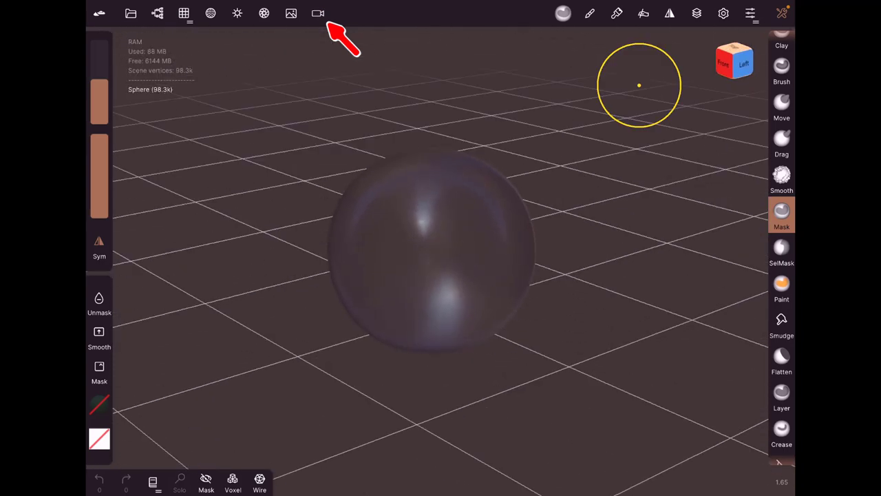
pyautogui.click(734, 55)
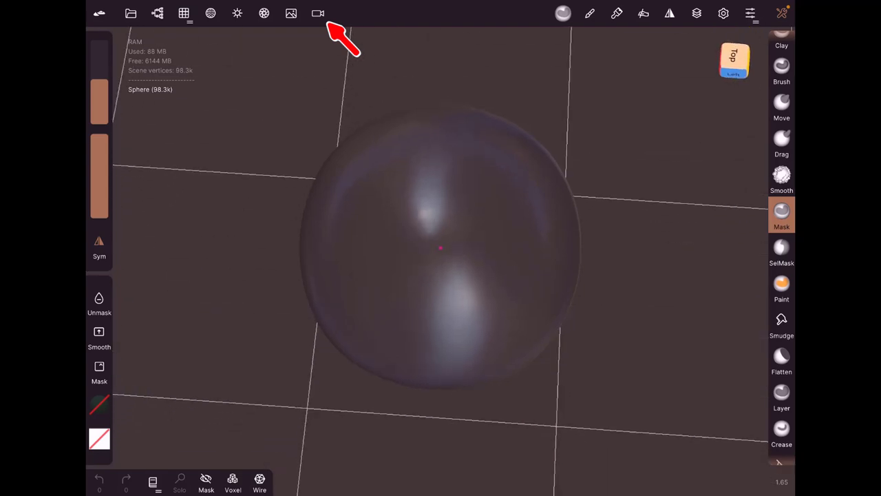
pyautogui.click(734, 55)
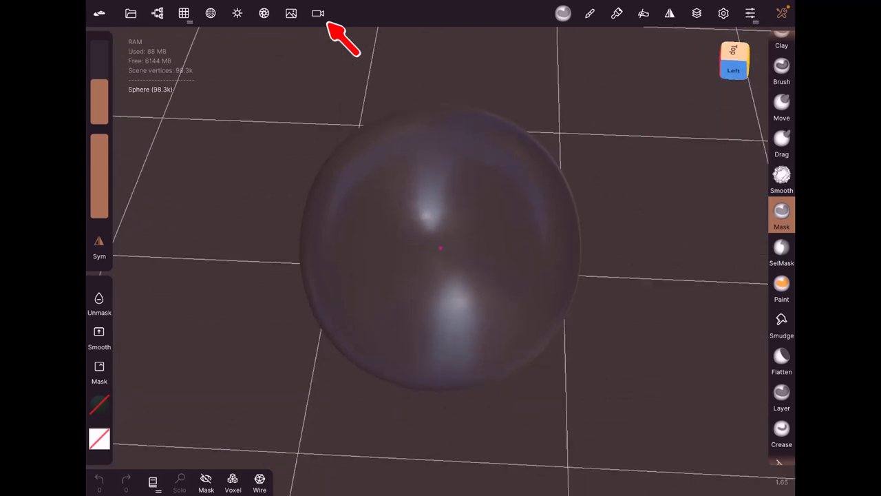
pyautogui.moveTo(597, 127); pyautogui.dragTo(599, 124)
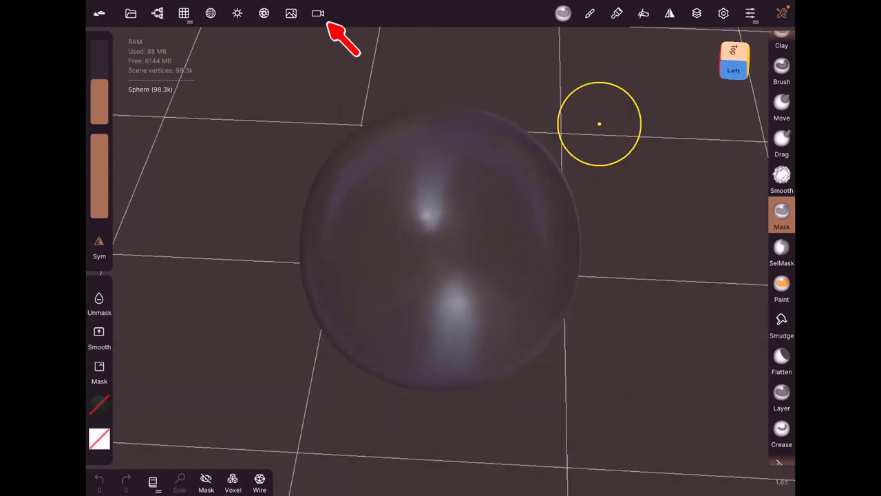
# - Review the Camera settings, close them, and enlarge the brush radius to 82
pyautogui.click(317, 13)
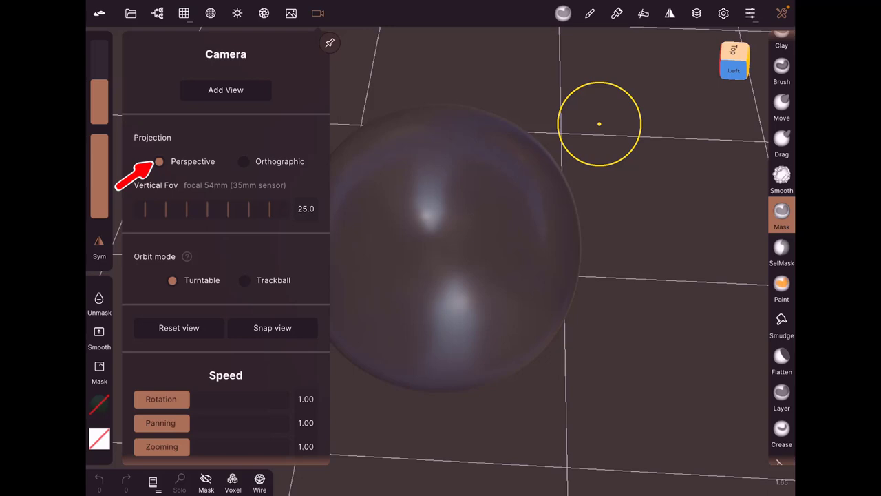
pyautogui.scroll(-5, 226, 245)
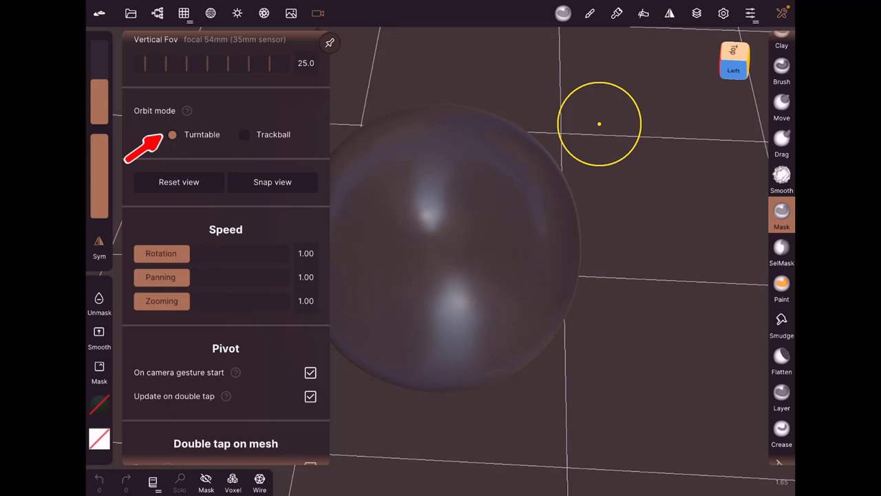
pyautogui.scroll(-3, 226, 275)
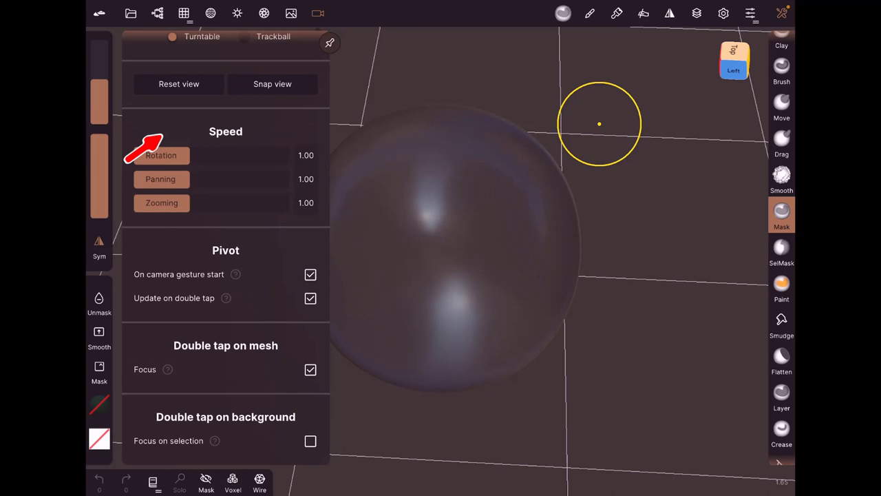
pyautogui.moveTo(599, 124); pyautogui.dragTo(418, 59)
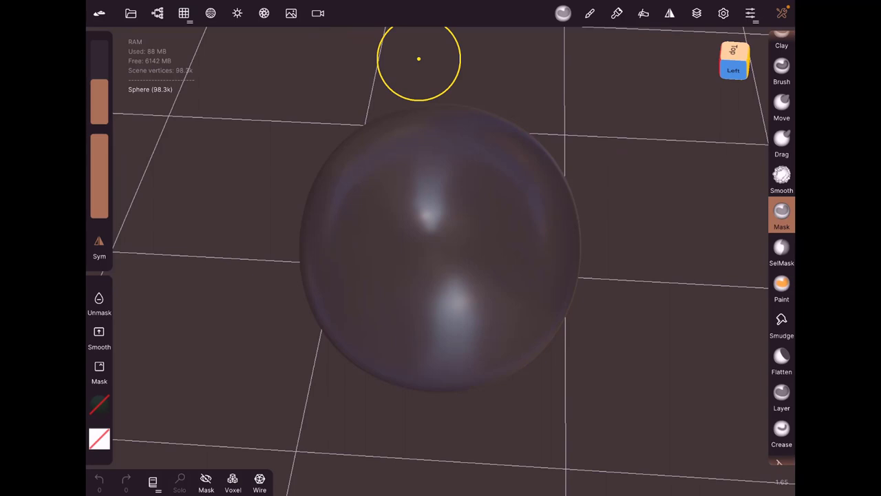
pyautogui.moveTo(99, 81)
pyautogui.mouseDown()
pyautogui.moveTo(99, 68)
pyautogui.moveTo(99, 78)
pyautogui.mouseUp()
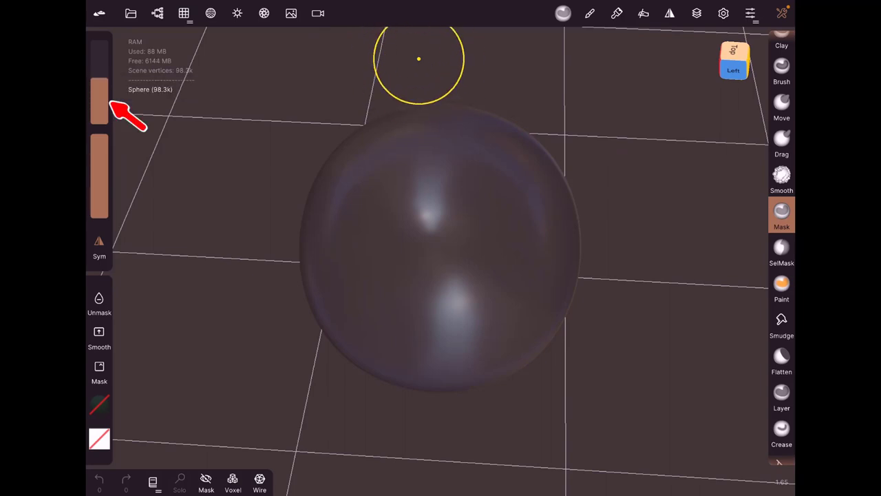
# - Select the Clay brush at 83% intensity and request a new scene from the Project panel
pyautogui.click(778, 462)
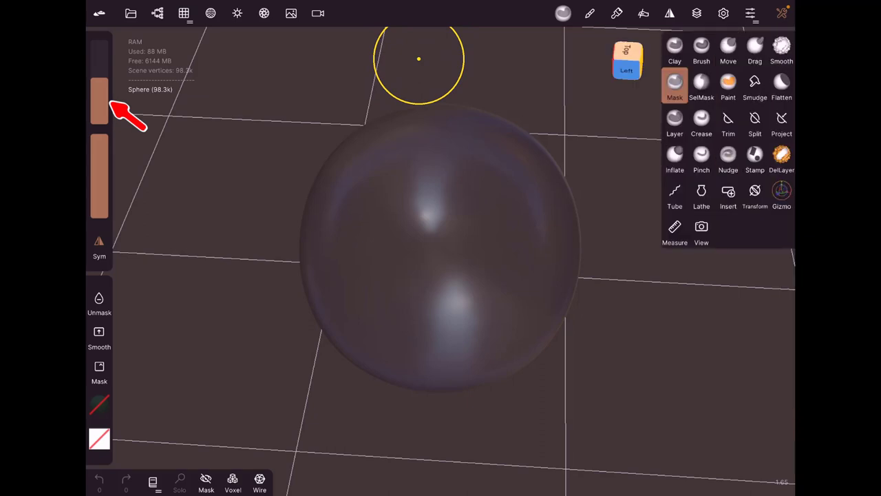
pyautogui.click(675, 48)
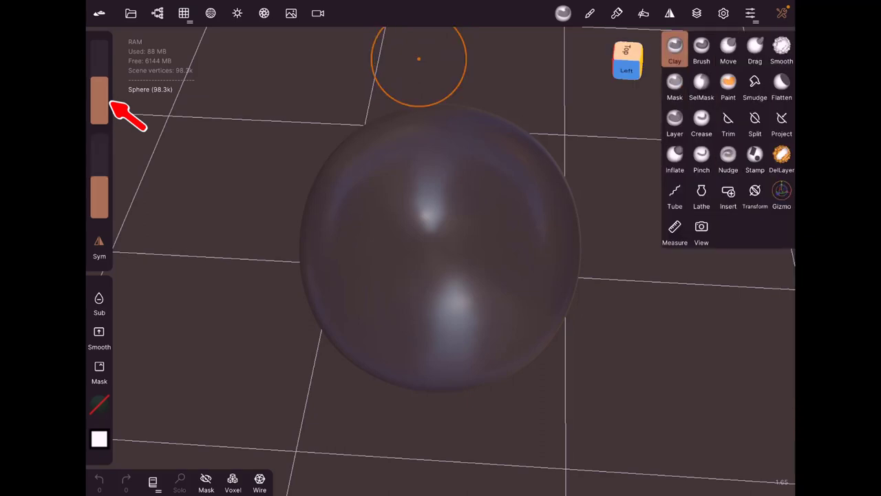
pyautogui.moveTo(99, 78); pyautogui.dragTo(99, 74)
pyautogui.moveTo(99, 178)
pyautogui.mouseDown()
pyautogui.moveTo(99, 147)
pyautogui.moveTo(100, 169)
pyautogui.mouseUp()
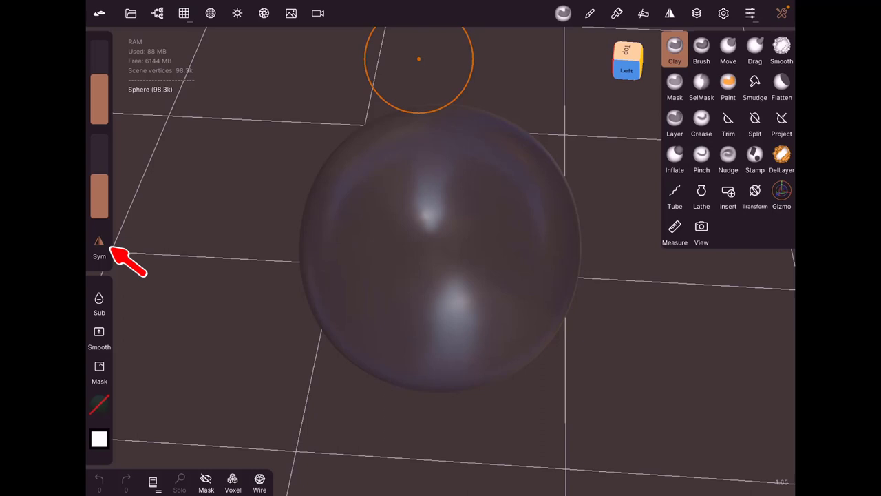
pyautogui.click(131, 13)
pyautogui.click(153, 210)
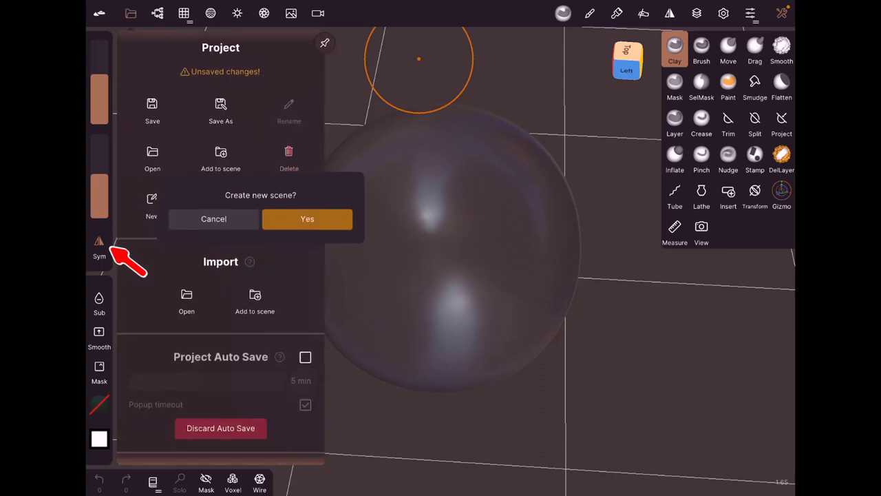
# - Confirm a fresh sphere, sculpt mirrored eye sockets, and add one-sided clay between and over the eyes
pyautogui.click(305, 222)
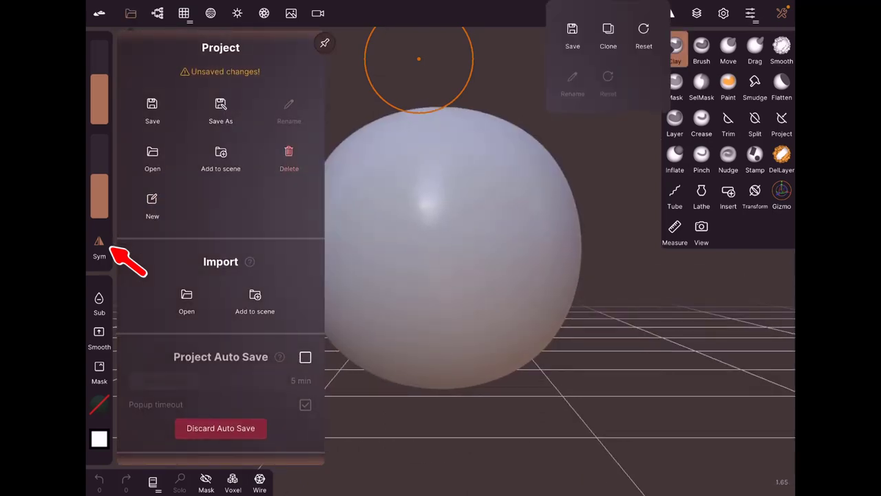
pyautogui.moveTo(354, 213); pyautogui.dragTo(341, 194)
pyautogui.moveTo(540, 195)
pyautogui.mouseDown()
pyautogui.moveTo(539, 183)
pyautogui.moveTo(534, 252)
pyautogui.mouseUp()
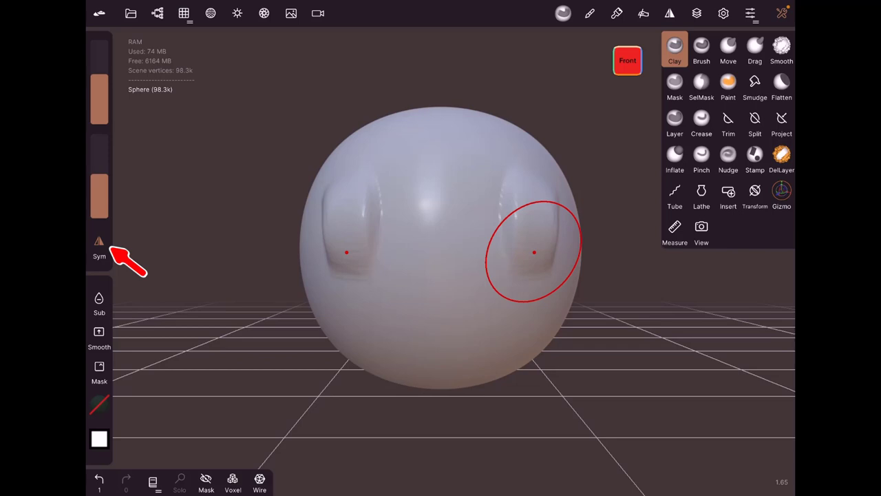
pyautogui.click(99, 243)
pyautogui.moveTo(516, 208)
pyautogui.mouseDown()
pyautogui.moveTo(498, 193)
pyautogui.moveTo(451, 198)
pyautogui.mouseUp()
pyautogui.moveTo(526, 256); pyautogui.dragTo(546, 235)
pyautogui.click(99, 243)
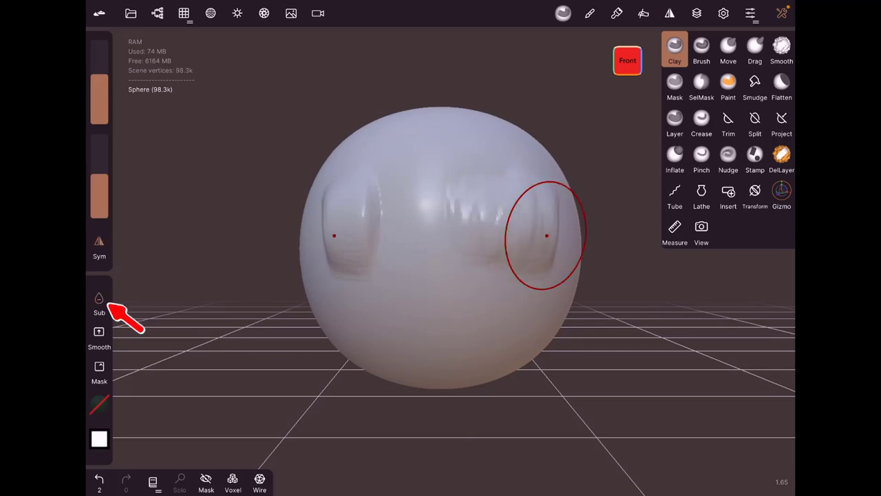
# - Carve mirrored grooves from the eyes up the head and soften them with Smooth
pyautogui.moveTo(546, 235)
pyautogui.mouseDown()
pyautogui.moveTo(535, 205)
pyautogui.moveTo(531, 228)
pyautogui.moveTo(525, 197)
pyautogui.moveTo(496, 159)
pyautogui.mouseUp()
pyautogui.moveTo(385, 159)
pyautogui.mouseDown()
pyautogui.moveTo(429, 132)
pyautogui.moveTo(368, 186)
pyautogui.moveTo(358, 261)
pyautogui.moveTo(401, 316)
pyautogui.mouseUp()
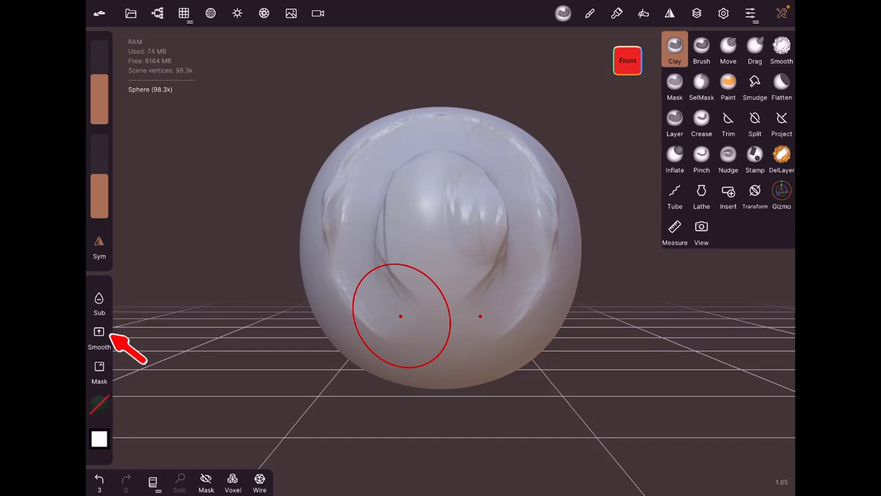
pyautogui.click(108, 334)
pyautogui.moveTo(329, 204)
pyautogui.mouseDown()
pyautogui.moveTo(366, 142)
pyautogui.moveTo(330, 305)
pyautogui.mouseUp()
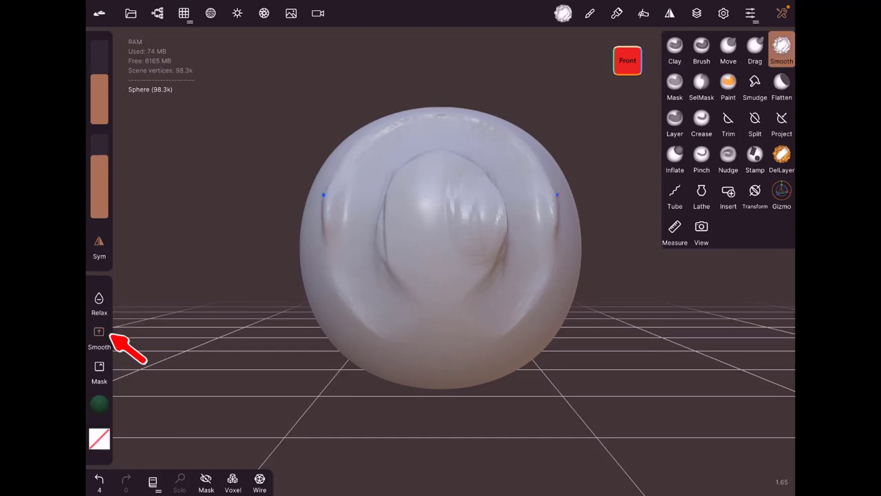
pyautogui.moveTo(551, 208); pyautogui.dragTo(545, 277)
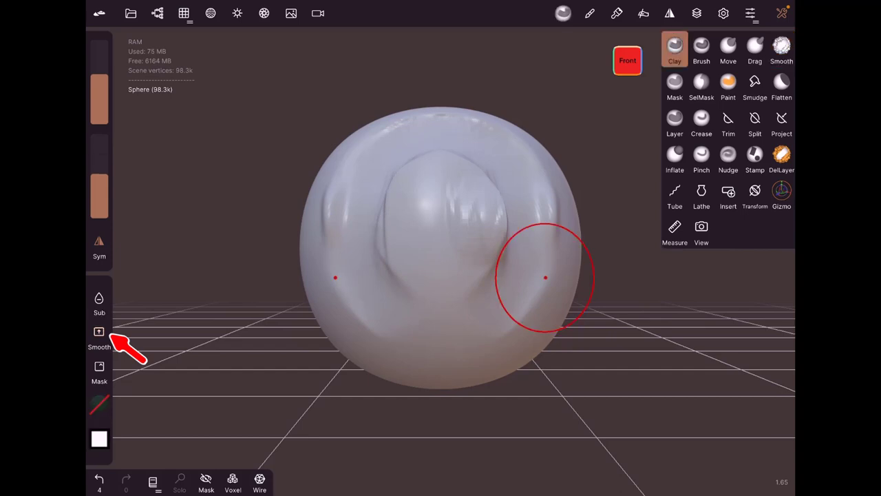
pyautogui.click(673, 86)
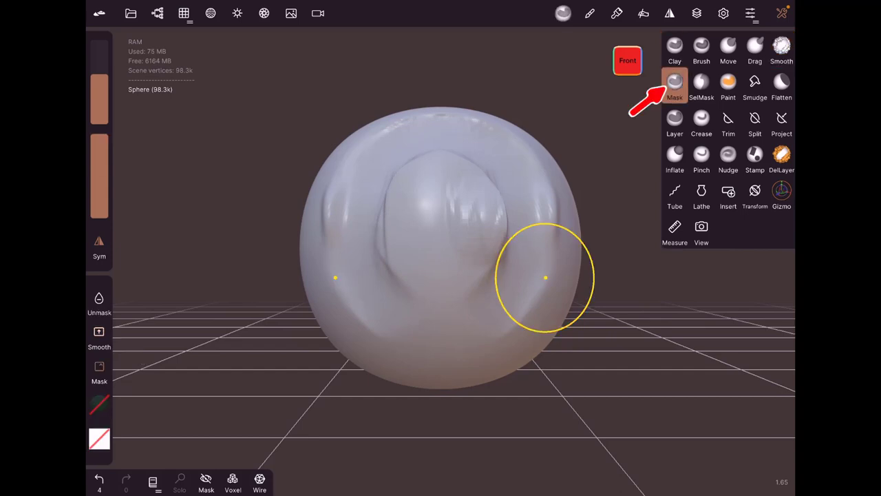
# - Mask both upper sides down toward the bottom centre, then build up the rim with Clay
pyautogui.moveTo(546, 278)
pyautogui.mouseDown()
pyautogui.moveTo(529, 150)
pyautogui.moveTo(533, 254)
pyautogui.mouseUp()
pyautogui.moveTo(348, 256)
pyautogui.mouseDown()
pyautogui.moveTo(347, 305)
pyautogui.moveTo(392, 291)
pyautogui.moveTo(409, 325)
pyautogui.mouseUp()
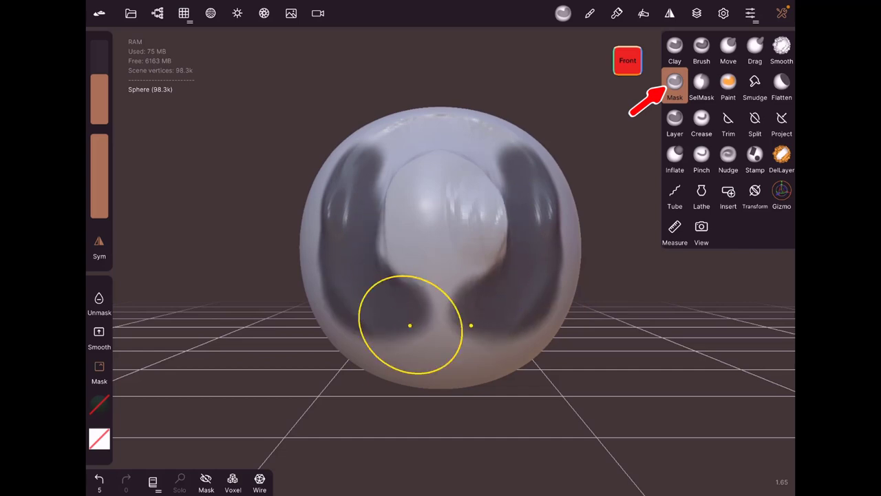
pyautogui.click(675, 46)
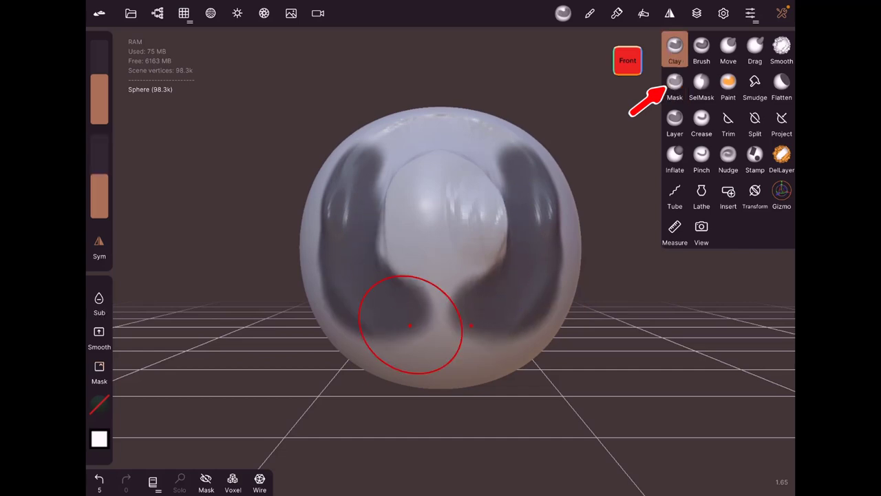
pyautogui.moveTo(417, 127)
pyautogui.mouseDown()
pyautogui.moveTo(347, 148)
pyautogui.moveTo(318, 203)
pyautogui.moveTo(303, 276)
pyautogui.moveTo(335, 340)
pyautogui.moveTo(407, 370)
pyautogui.moveTo(440, 309)
pyautogui.moveTo(401, 256)
pyautogui.moveTo(397, 176)
pyautogui.moveTo(403, 202)
pyautogui.mouseUp()
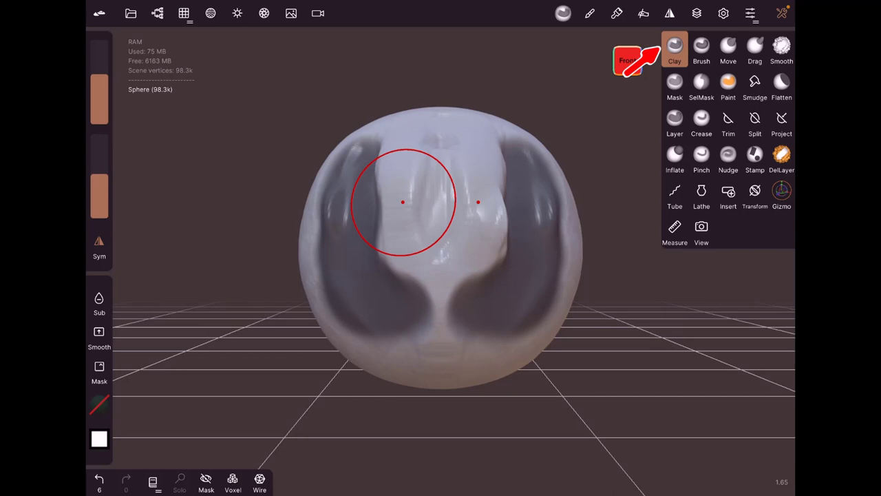
# - Check the Clay stroke settings, then reselect Mask and view its options (shell thickness 0.5000)
pyautogui.click(675, 46)
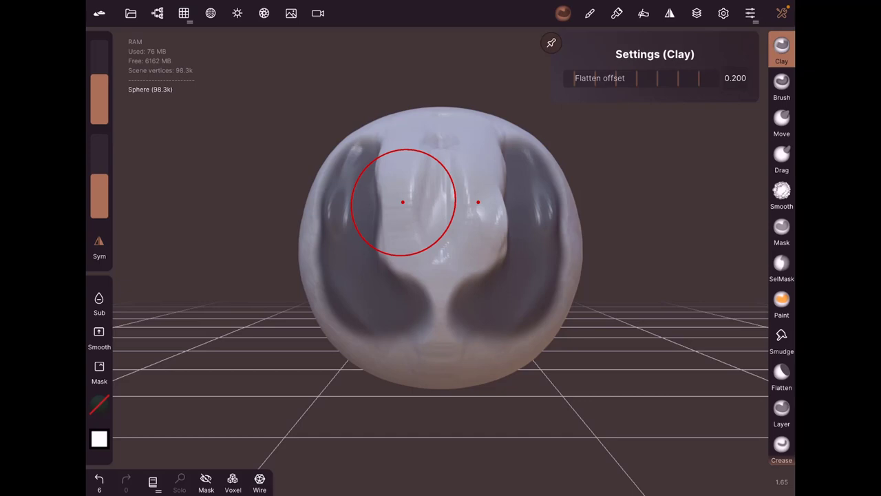
pyautogui.click(589, 13)
pyautogui.click(563, 13)
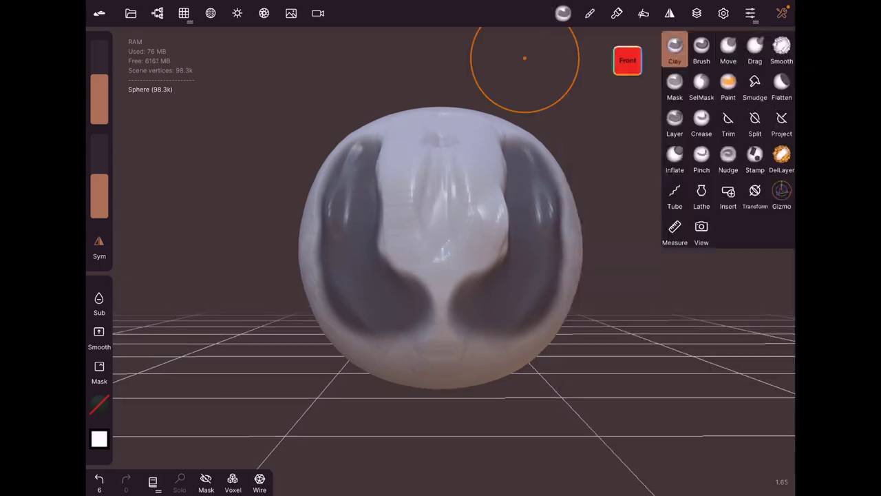
pyautogui.click(675, 84)
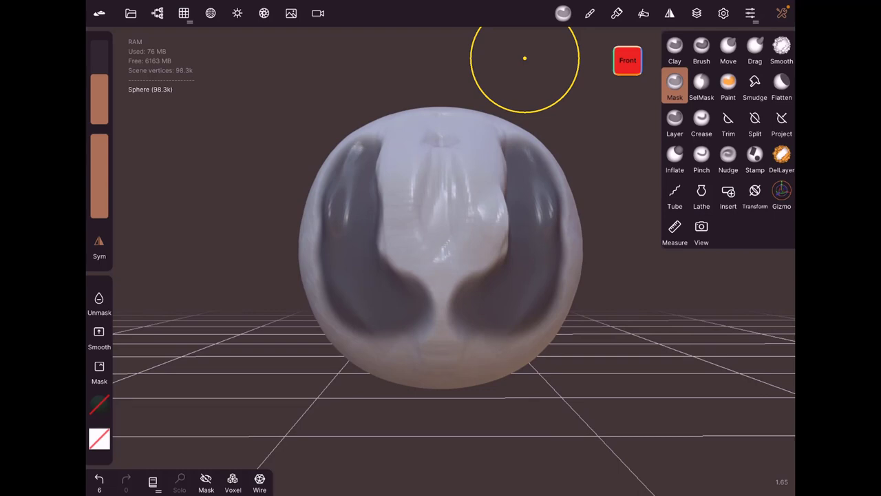
pyautogui.click(675, 84)
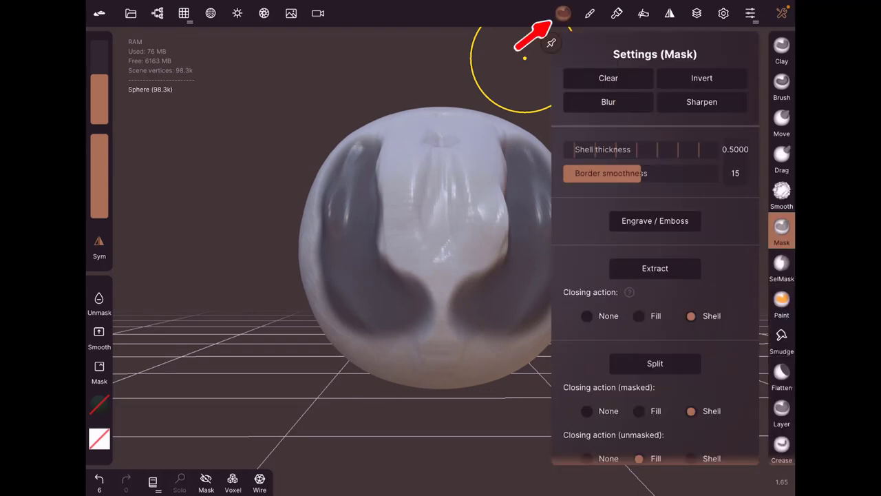
# - Clear the mask and open the paint panel: roughness 0.748, metalness 0.000, colour #05360f
pyautogui.click(608, 78)
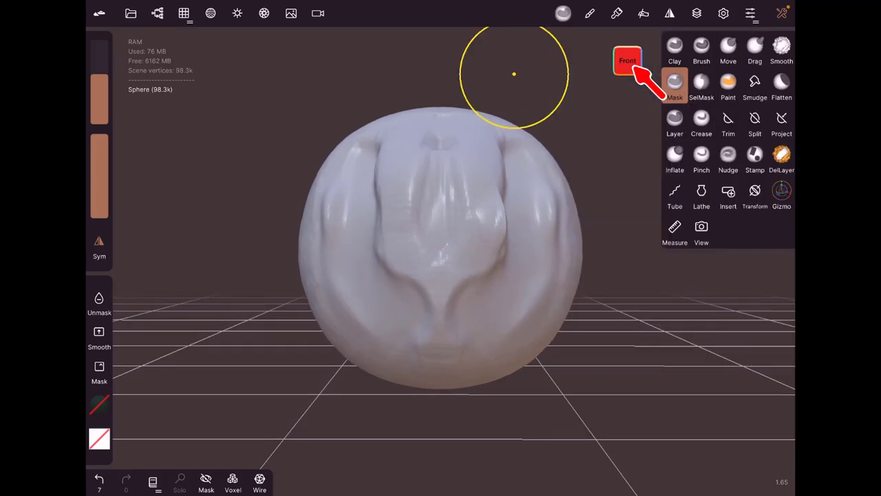
pyautogui.click(98, 405)
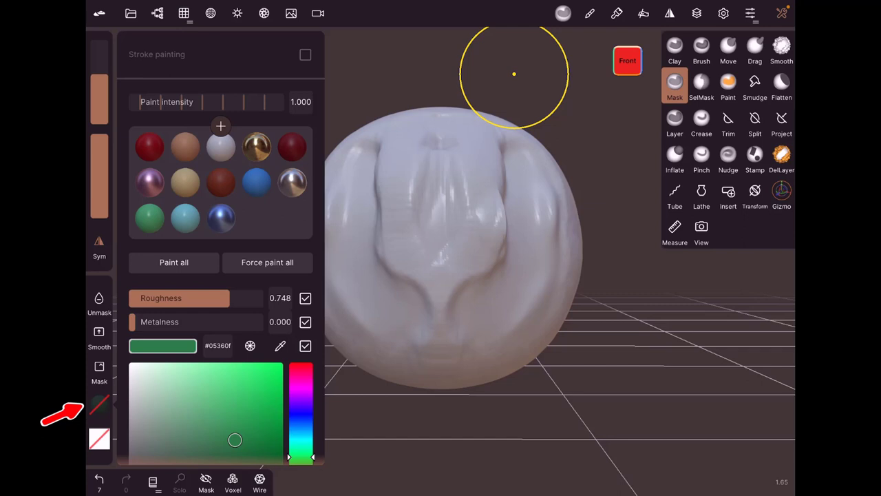
# - Paint the whole sphere blue (#0444b9) using Force paint all
pyautogui.click(185, 145)
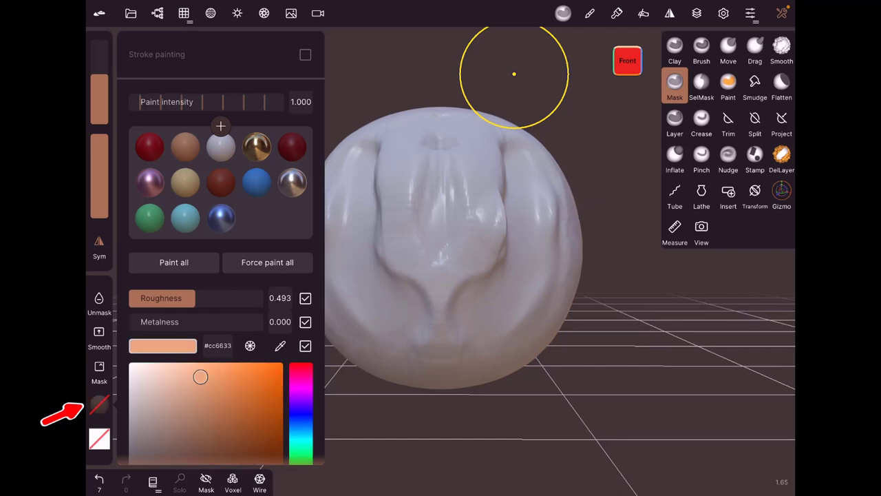
pyautogui.click(267, 262)
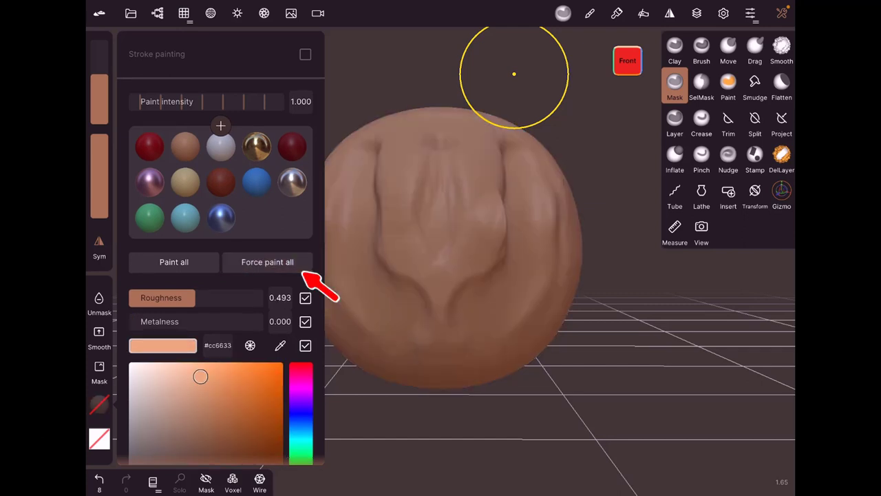
pyautogui.moveTo(301, 460); pyautogui.dragTo(301, 428)
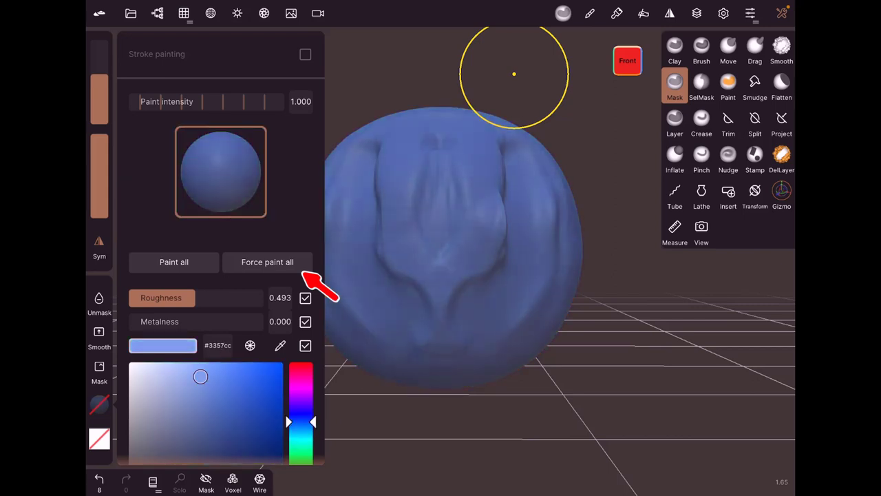
pyautogui.moveTo(200, 376); pyautogui.dragTo(260, 383)
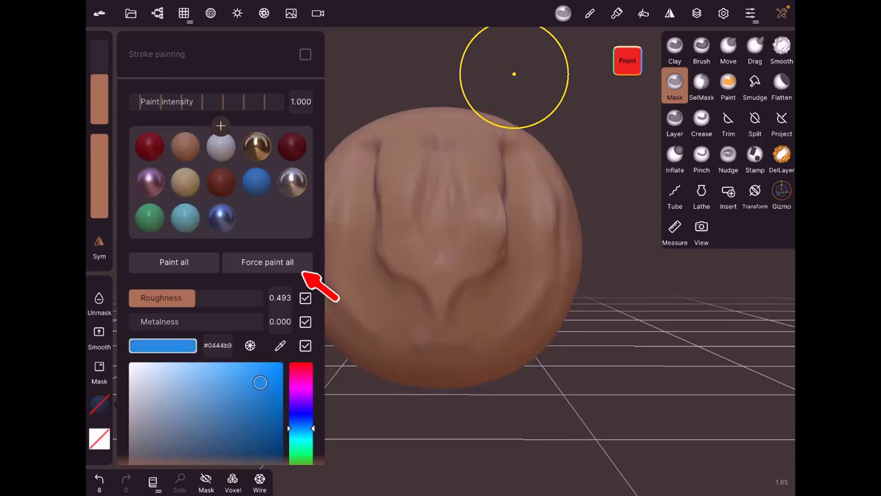
pyautogui.click(267, 261)
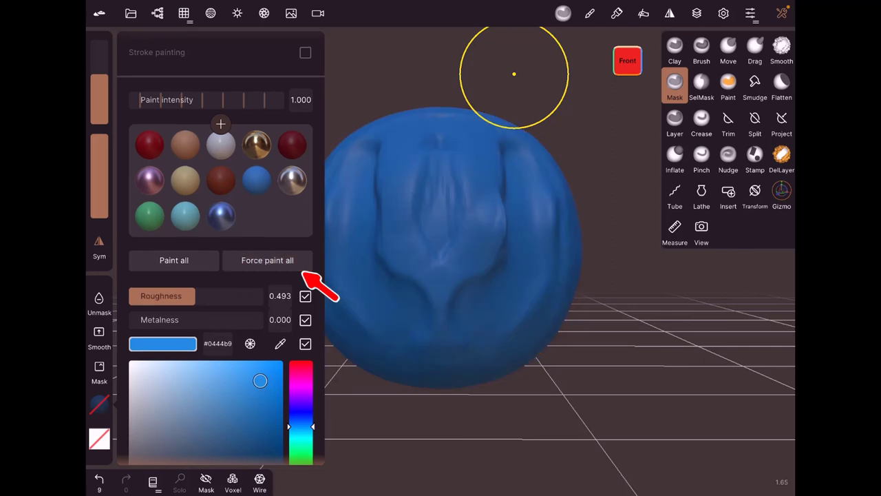
# - Build pink clay shapes on the lower face with Clay, then paint red sweeps across them
pyautogui.moveTo(301, 427); pyautogui.dragTo(301, 381)
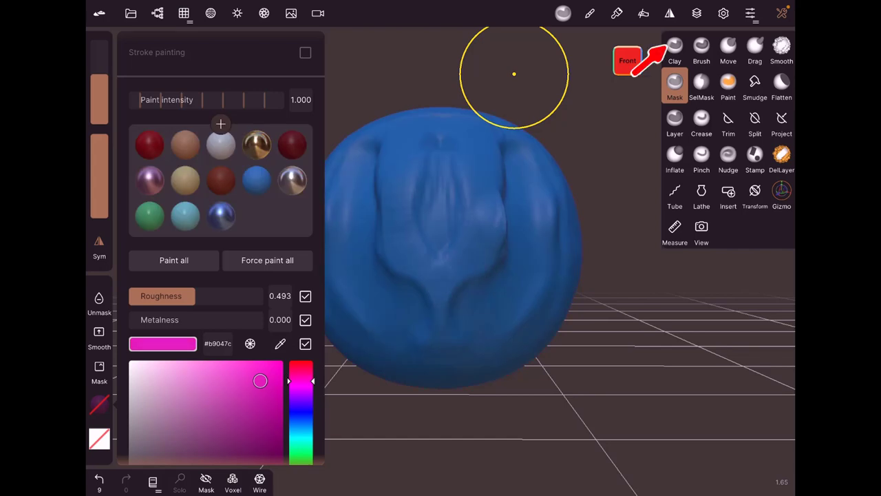
pyautogui.click(675, 47)
pyautogui.moveTo(380, 207); pyautogui.dragTo(380, 273)
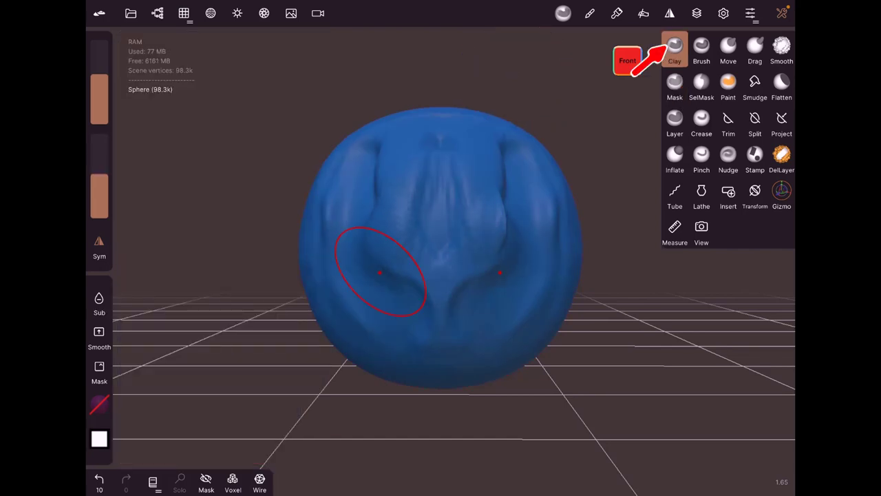
pyautogui.click(727, 93)
pyautogui.moveTo(378, 227); pyautogui.dragTo(433, 303)
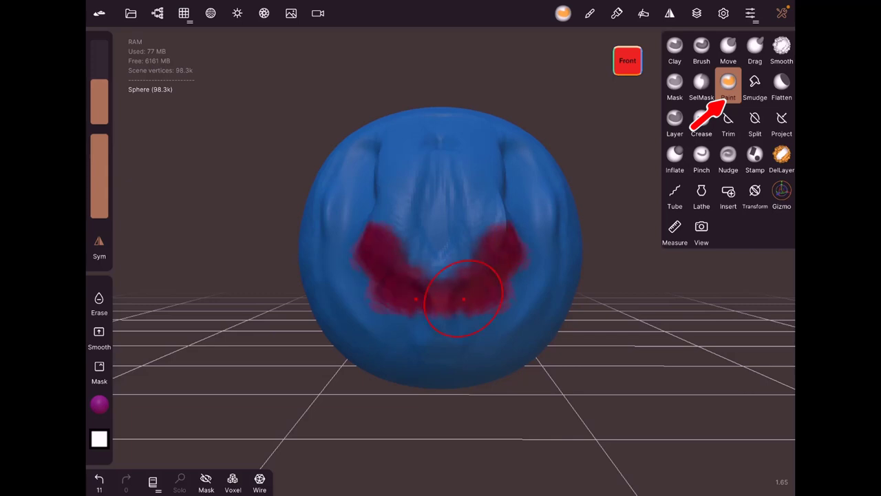
# - Sample the dark red paint from the face with the eyedropper
pyautogui.click(726, 90)
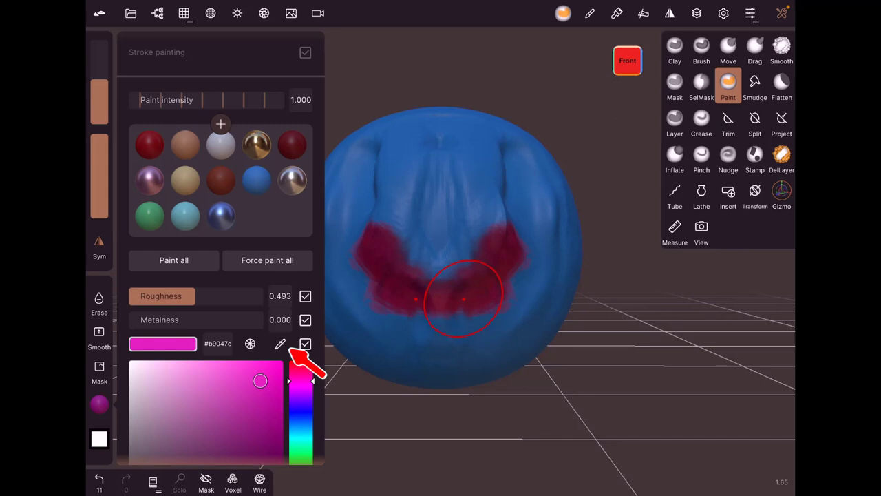
pyautogui.click(281, 343)
pyautogui.click(400, 291)
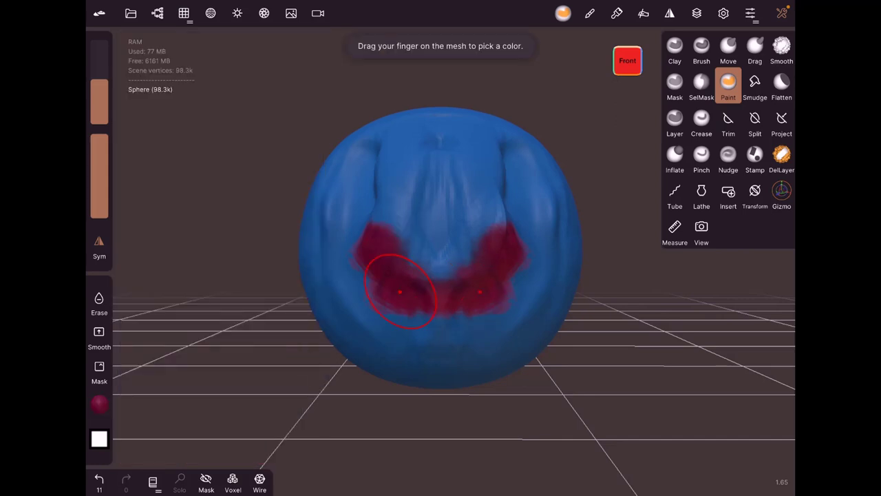
# - Choose the striped line alpha and paint a red stroke across the upper sphere
pyautogui.click(100, 405)
pyautogui.click(99, 438)
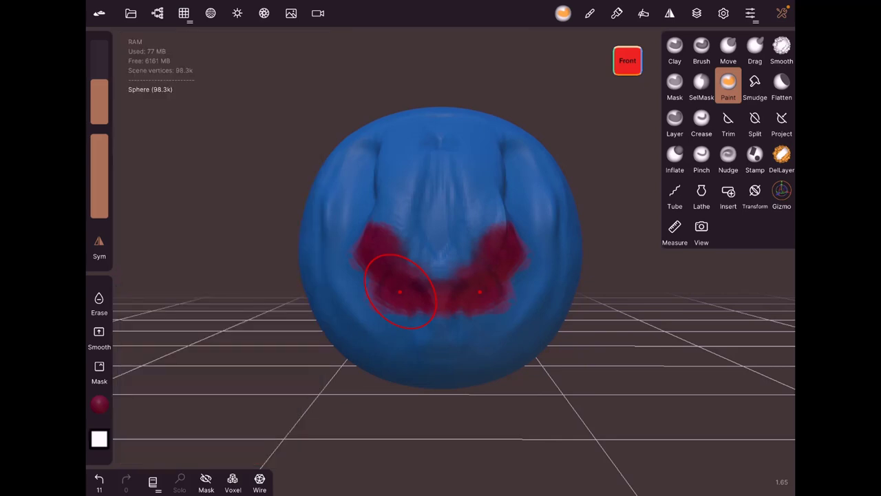
pyautogui.click(99, 439)
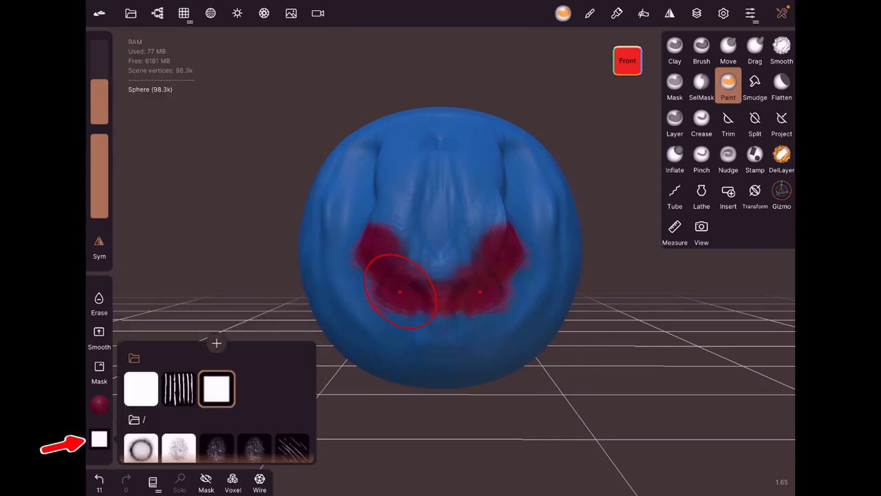
pyautogui.click(179, 388)
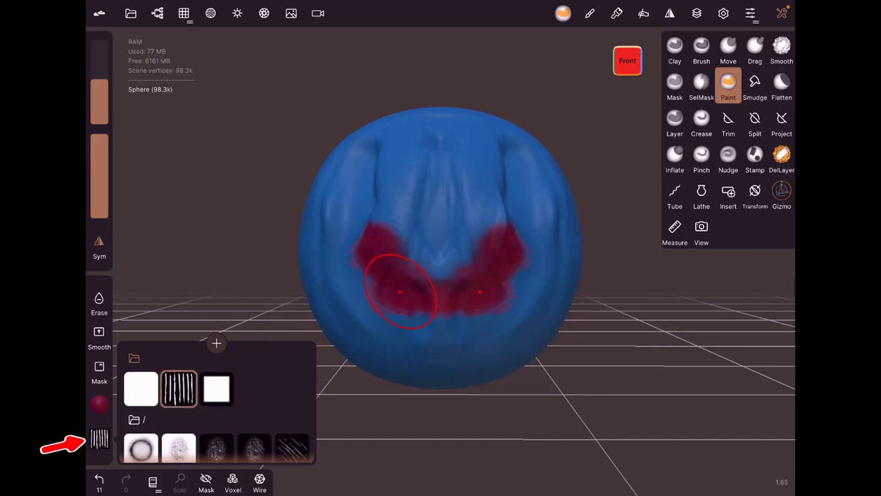
pyautogui.click(99, 438)
pyautogui.moveTo(325, 207)
pyautogui.mouseDown()
pyautogui.moveTo(389, 200)
pyautogui.moveTo(422, 224)
pyautogui.mouseUp()
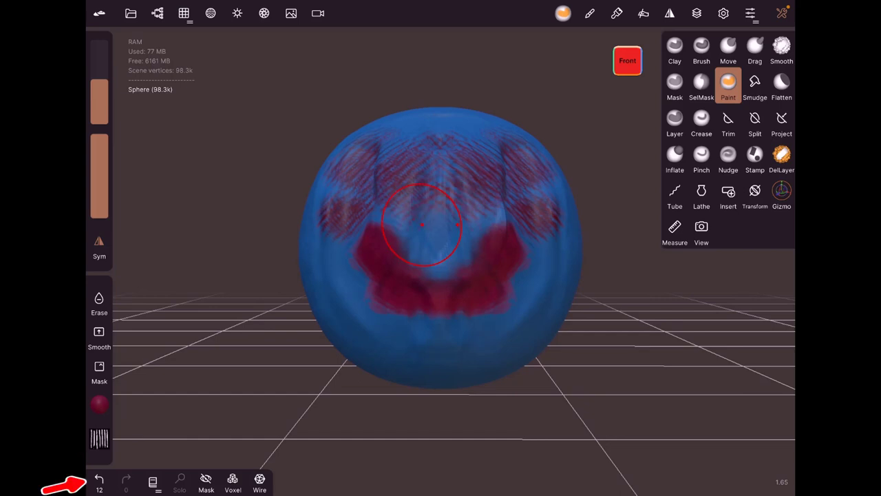
# - Undo every edit back to the plain sphere
pyautogui.click(99, 479)
pyautogui.click(99, 479)
pyautogui.click(99, 479)
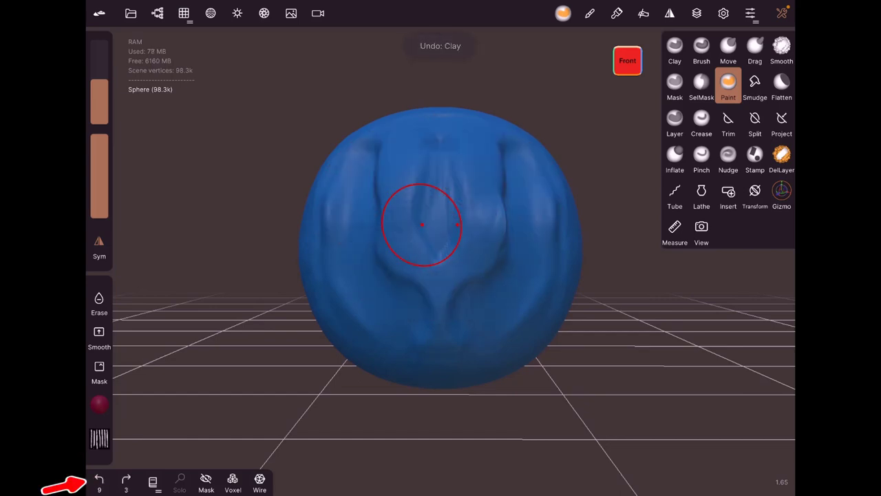
pyautogui.click(99, 478)
pyautogui.click(100, 478)
pyautogui.click(100, 478)
pyautogui.click(99, 478)
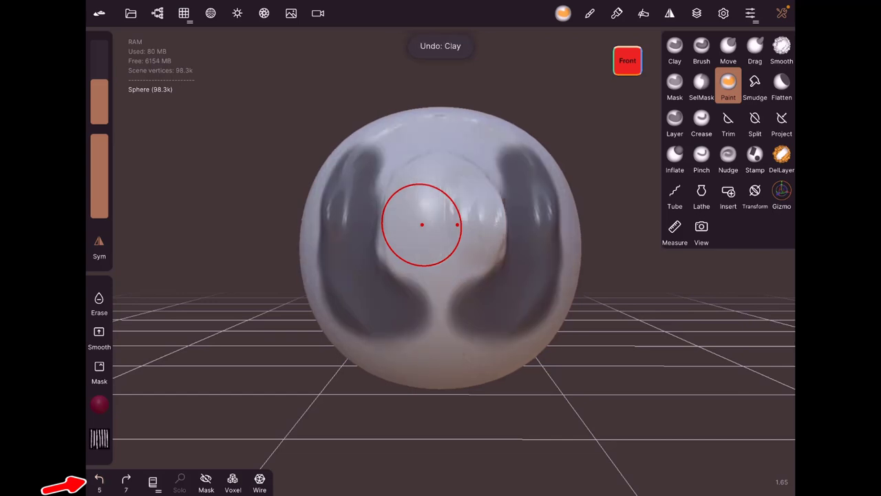
pyautogui.click(100, 478)
pyautogui.click(99, 479)
pyautogui.click(99, 478)
pyautogui.click(99, 478)
pyautogui.click(99, 479)
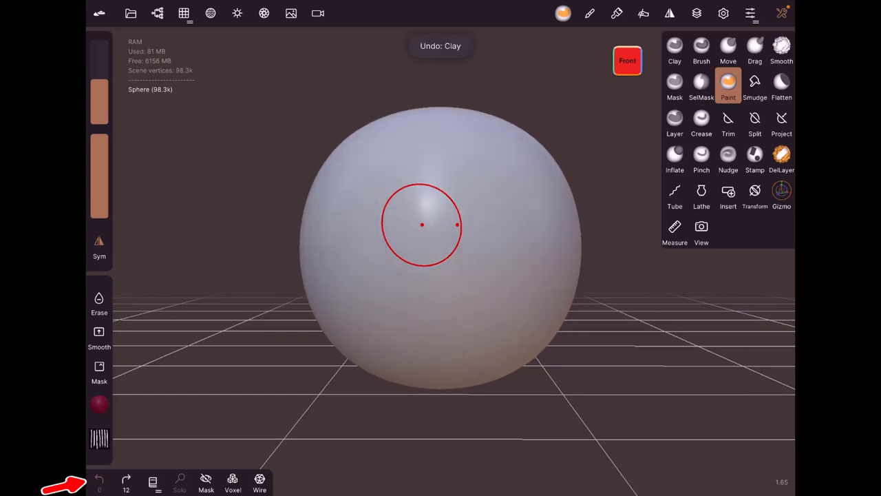
# - Redo the three clay strokes and the smooth stroke, then show the 13-step History panel
pyautogui.click(126, 479)
pyautogui.click(126, 478)
pyautogui.click(126, 478)
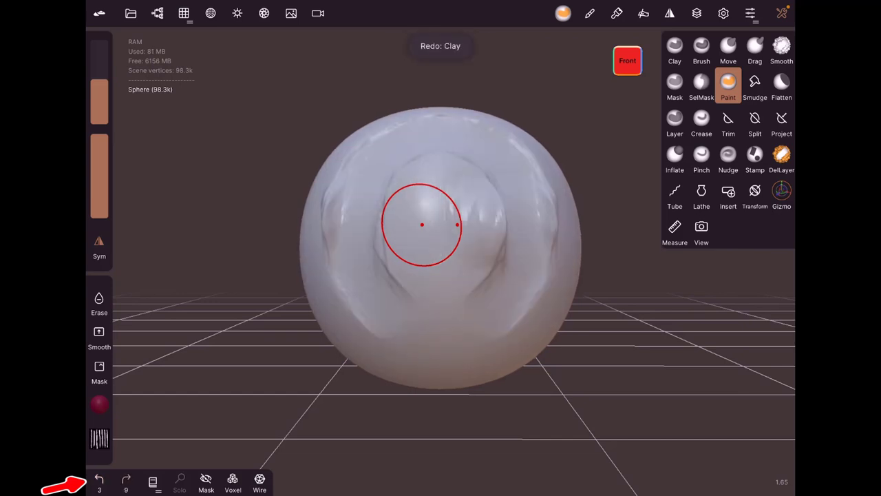
pyautogui.click(126, 478)
pyautogui.click(153, 481)
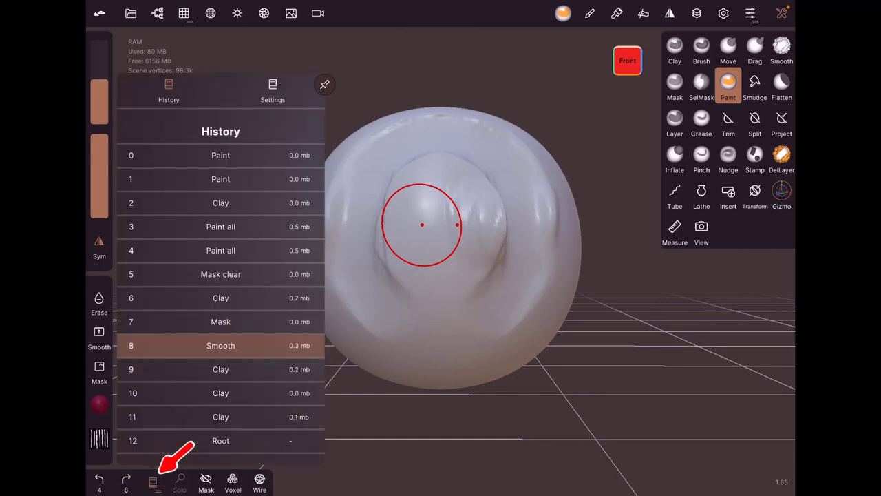
# - Read the Stack limit and Range protection help, then show the Scene's primitives with Insert active
pyautogui.click(272, 90)
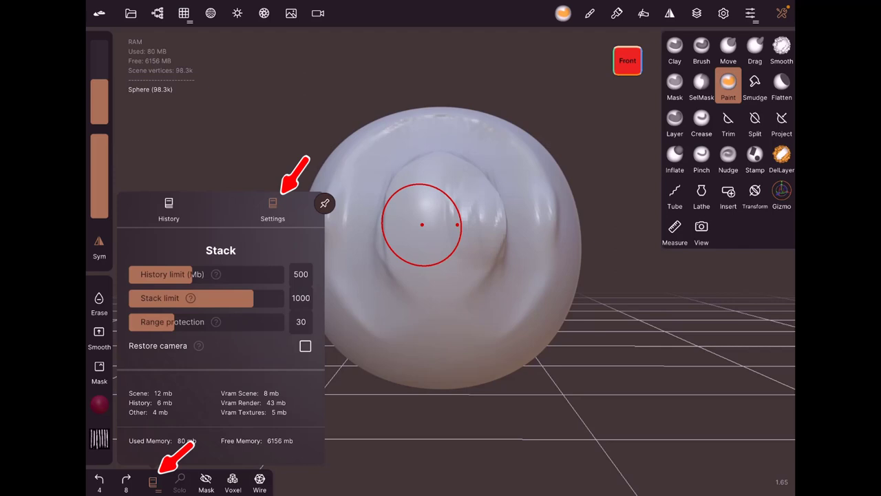
pyautogui.click(191, 297)
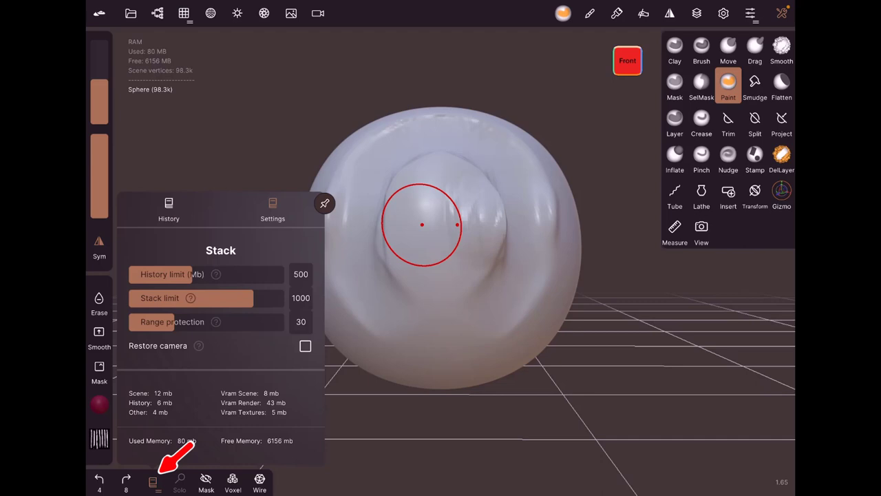
pyautogui.click(215, 321)
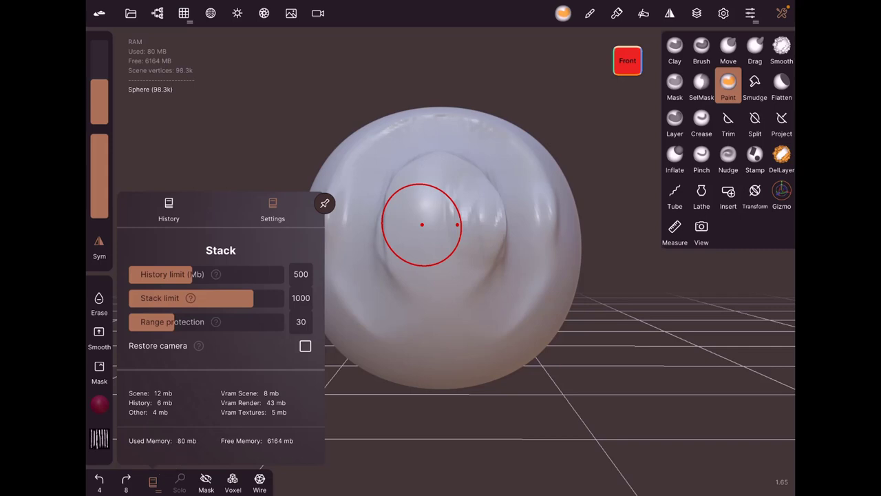
pyautogui.click(727, 196)
pyautogui.click(157, 13)
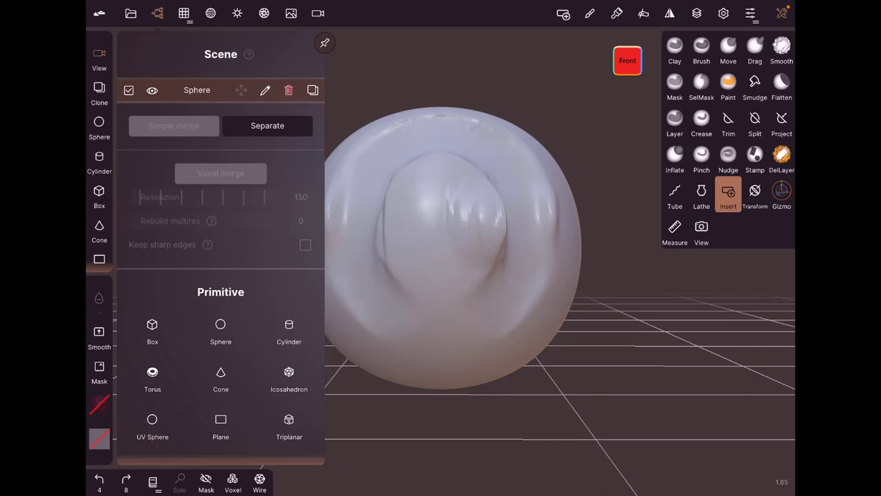
# - Insert a cylinder right of the sphere, mirror it to the left, and view from above
pyautogui.click(289, 330)
pyautogui.moveTo(372, 248)
pyautogui.mouseDown()
pyautogui.moveTo(275, 247)
pyautogui.moveTo(383, 248)
pyautogui.mouseUp()
pyautogui.moveTo(530, 248); pyautogui.dragTo(656, 248)
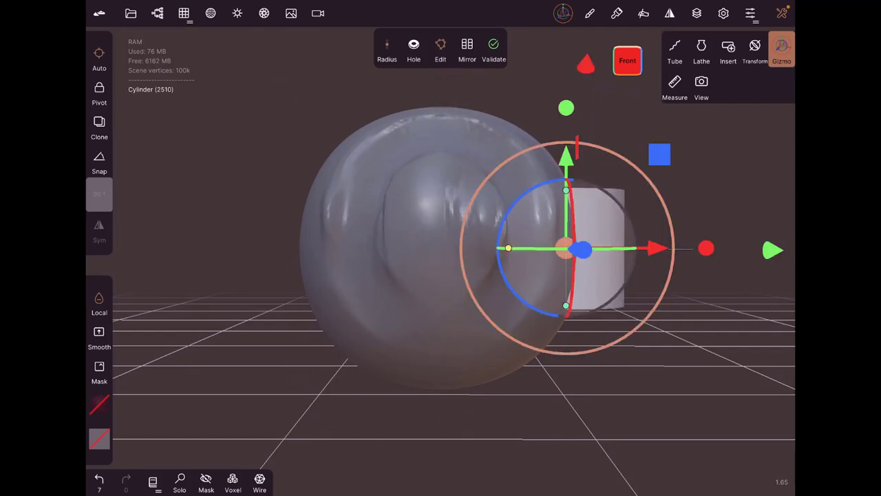
pyautogui.click(467, 48)
pyautogui.click(494, 48)
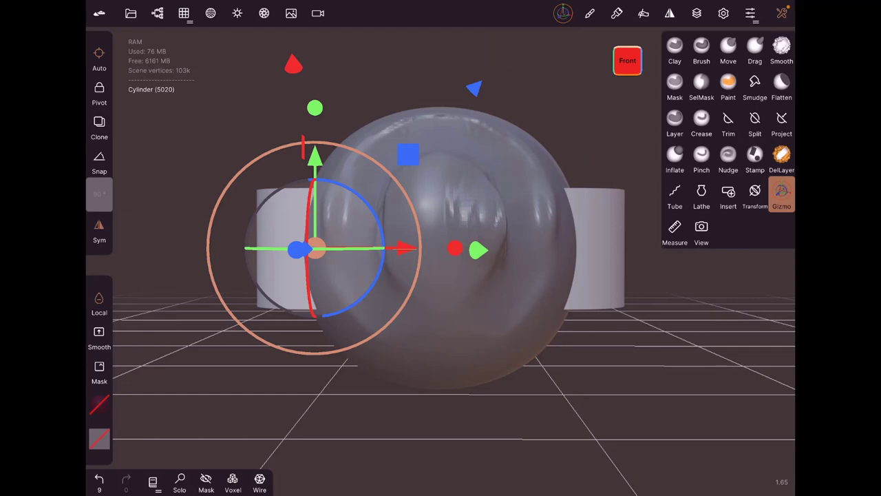
pyautogui.moveTo(551, 137); pyautogui.dragTo(551, 207)
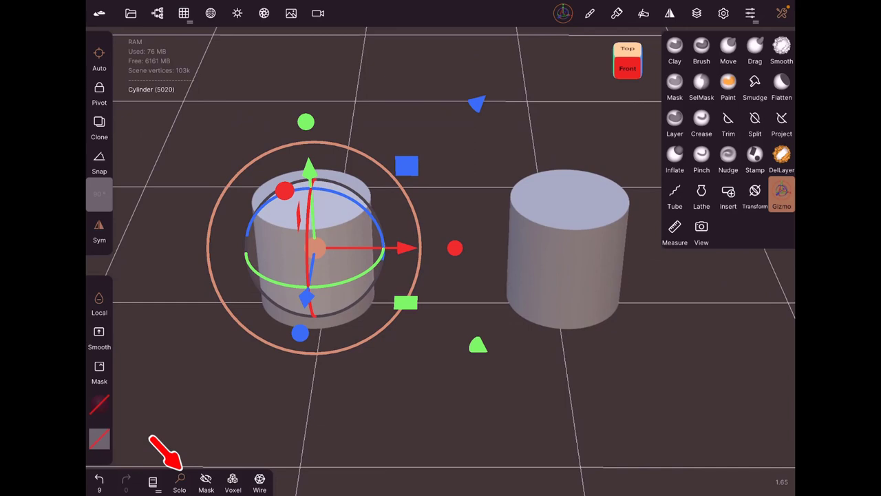
# - Unhide the sphere, select it and Solo it so both cylinders are hidden
pyautogui.click(179, 480)
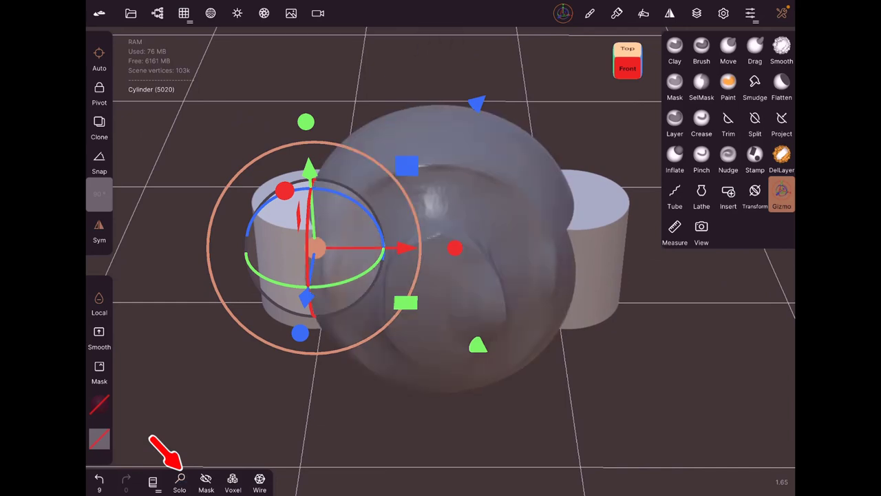
pyautogui.click(482, 310)
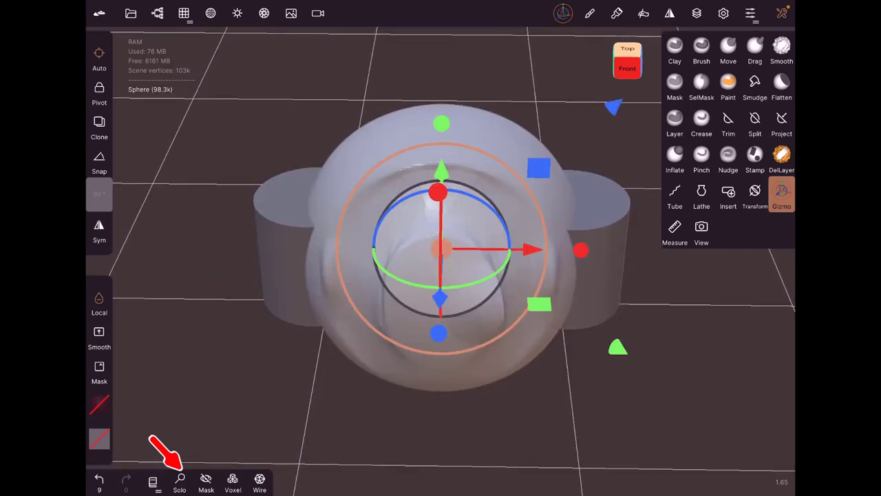
pyautogui.click(179, 480)
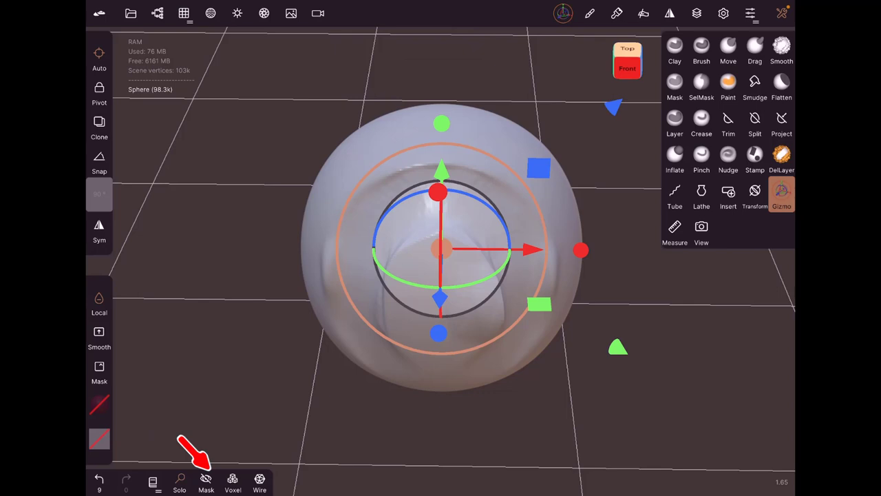
# - Cancel the voxel remesh warning and toggle the sphere's wireframe on and off
pyautogui.click(233, 480)
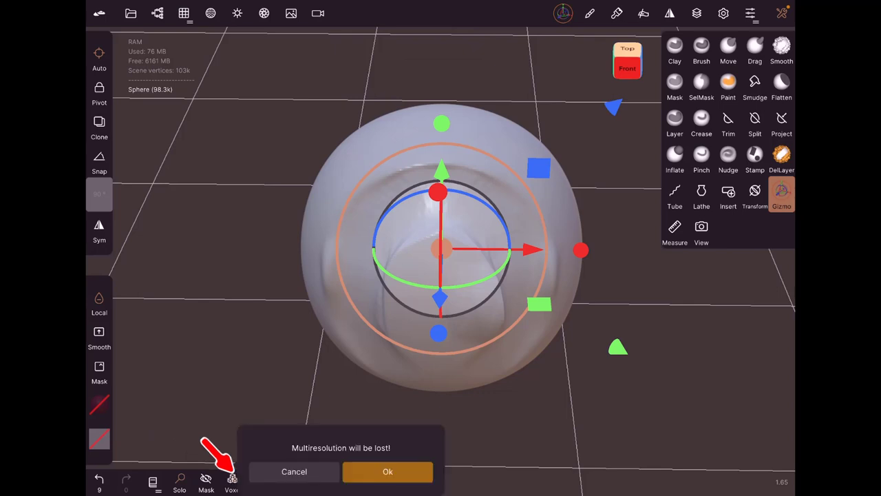
pyautogui.click(231, 476)
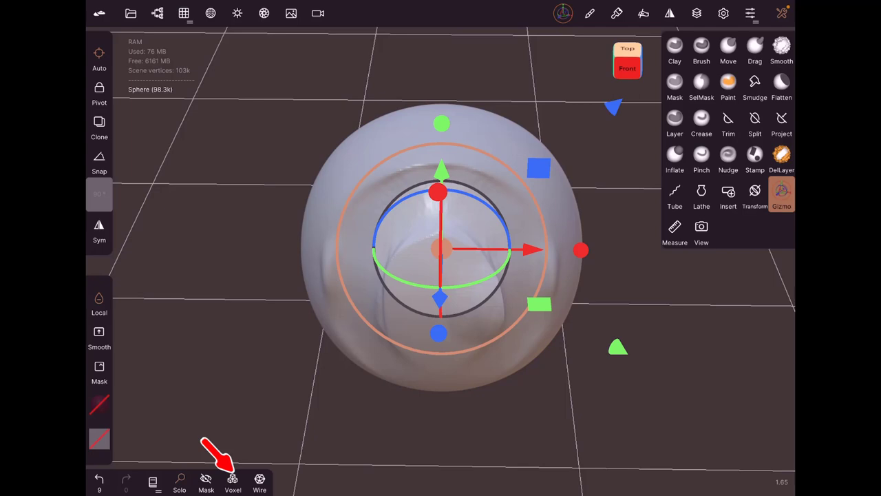
pyautogui.click(260, 480)
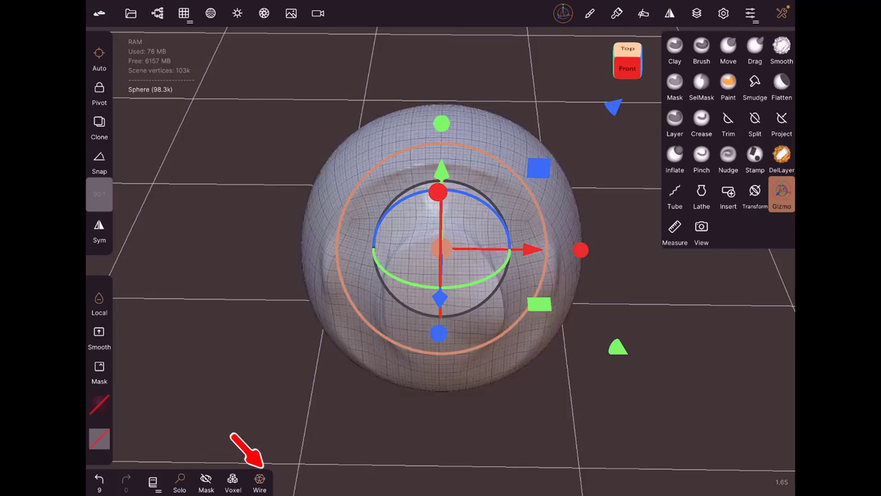
pyautogui.click(259, 480)
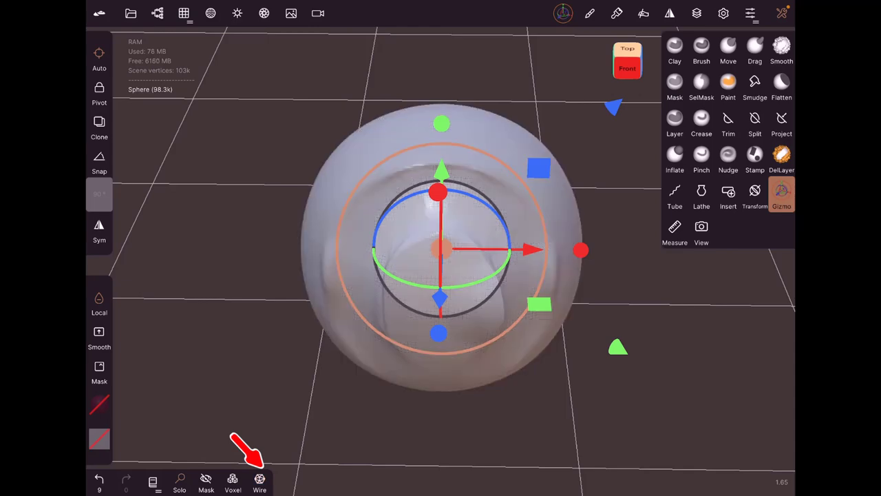
# - Select Clay and browse its Alpha, Falloff and Stroke settings (Surface method, 13% spacing)
pyautogui.click(674, 48)
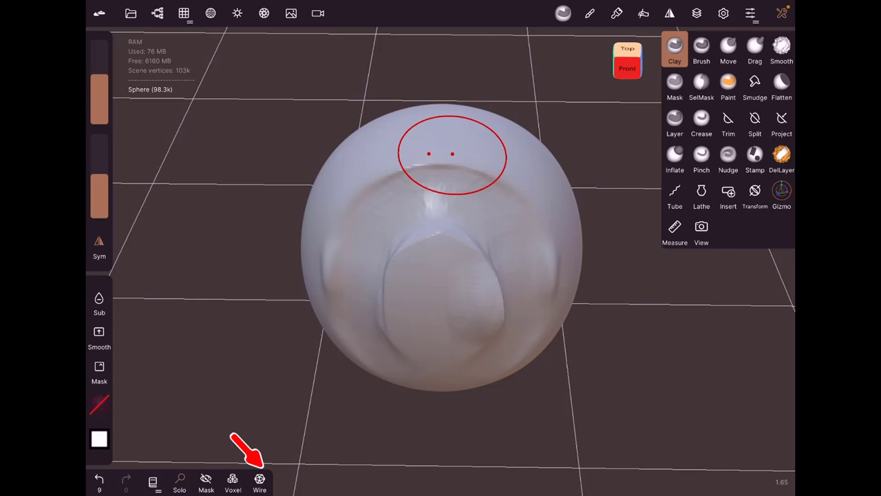
pyautogui.click(563, 13)
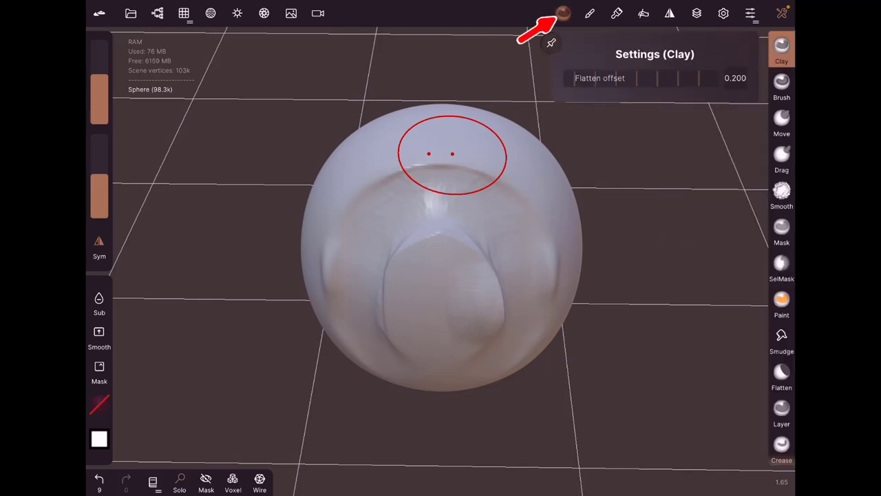
pyautogui.click(563, 13)
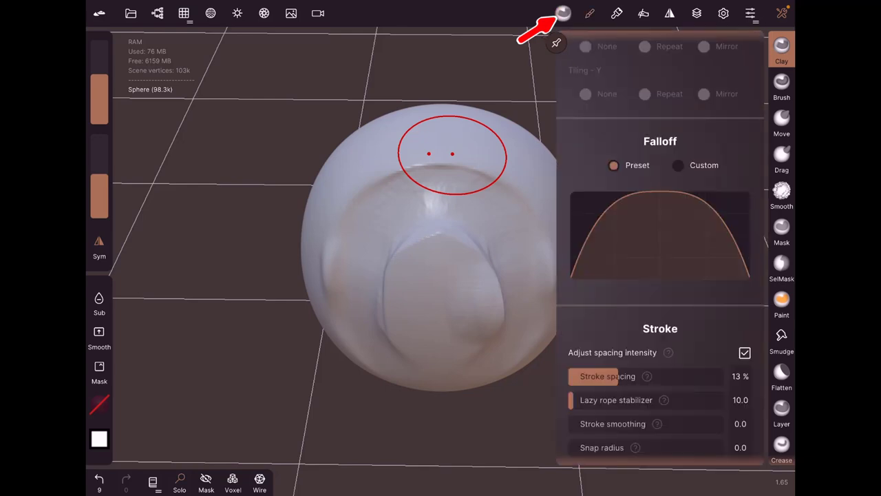
pyautogui.scroll(10, 660, 248)
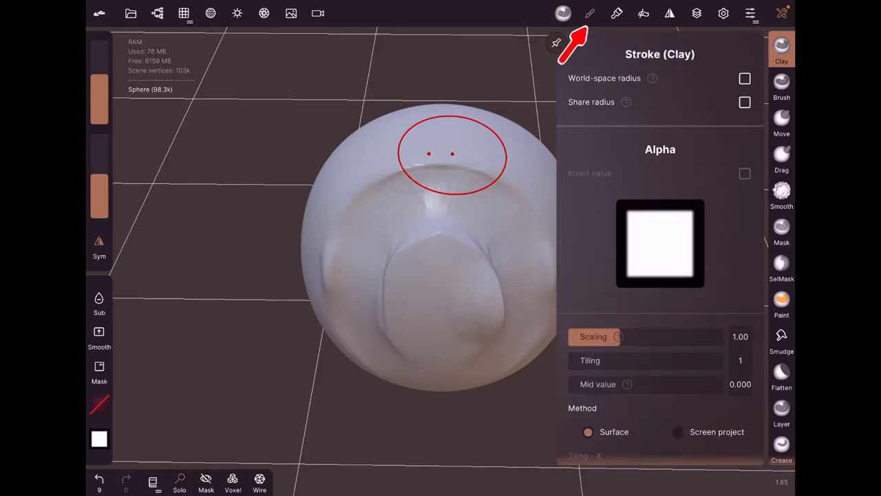
pyautogui.scroll(-2, 660, 248)
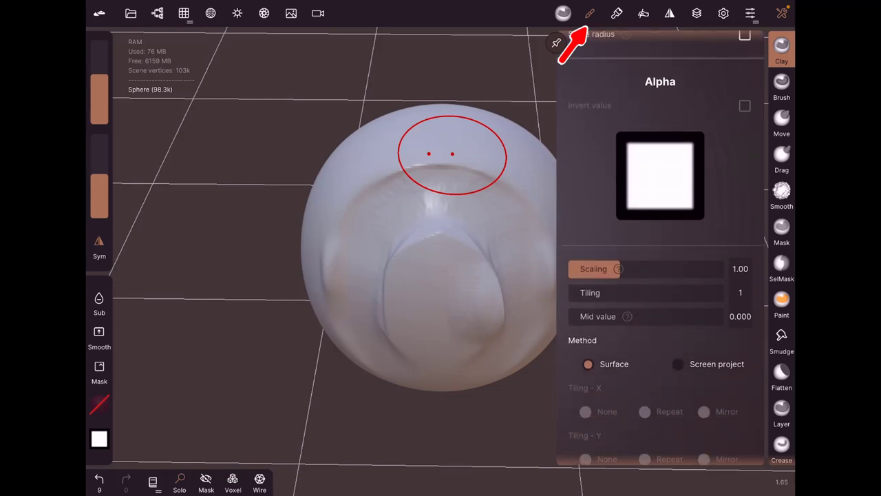
pyautogui.scroll(-5, 660, 248)
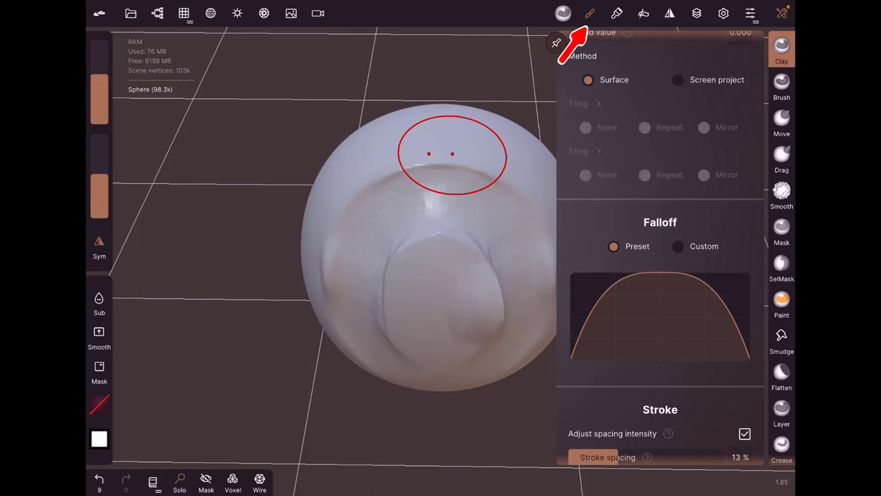
# - Sculpt mirrored eye sockets into the upper sphere with Clay and scroll through its settings
pyautogui.click(589, 13)
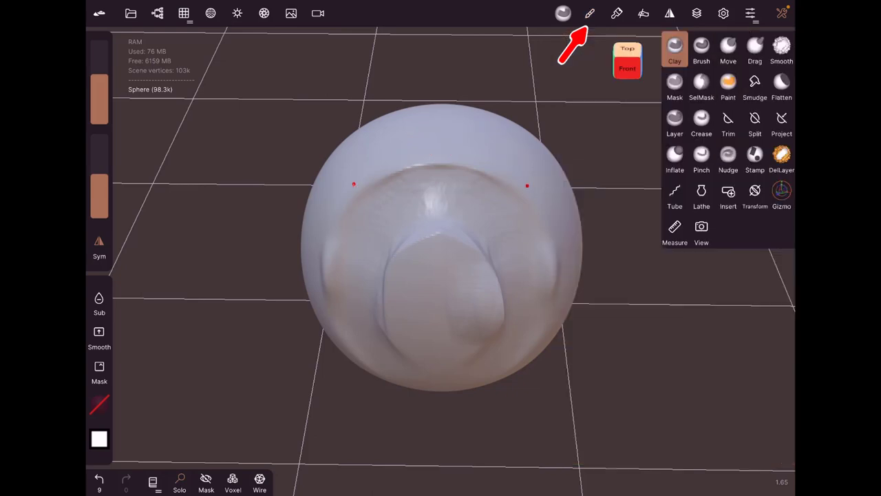
pyautogui.moveTo(354, 183); pyautogui.dragTo(362, 179)
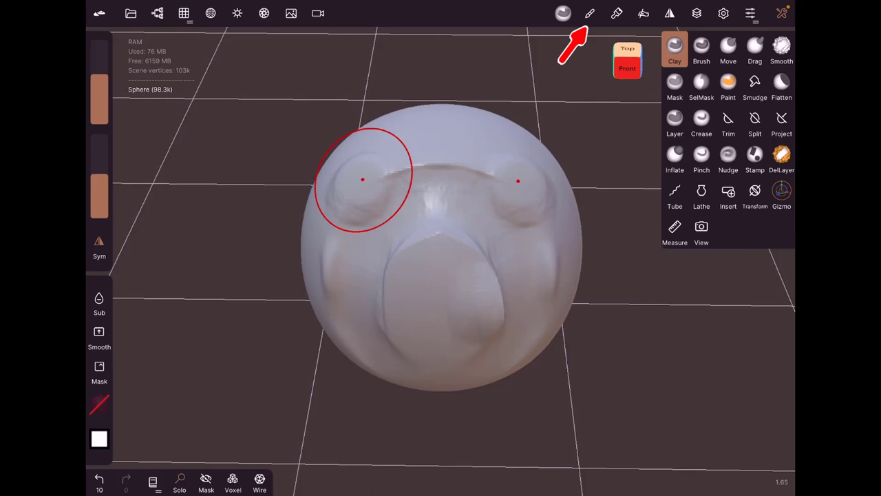
pyautogui.click(589, 13)
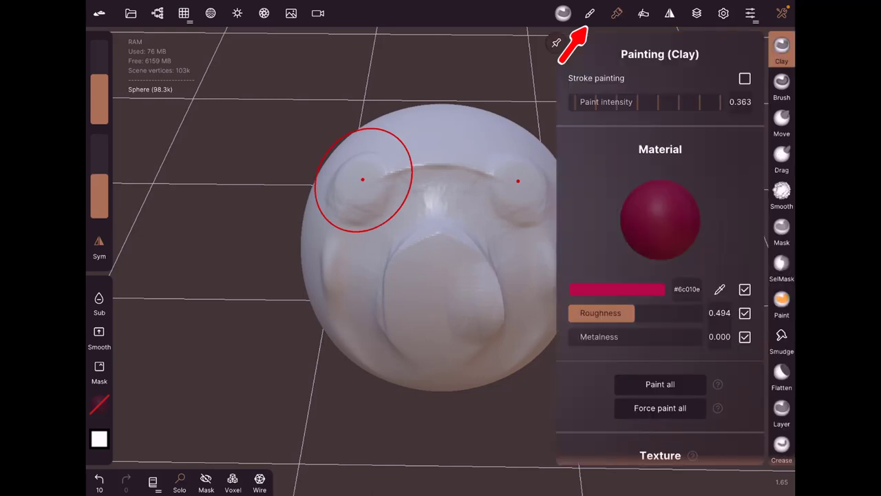
pyautogui.scroll(-10, 660, 276)
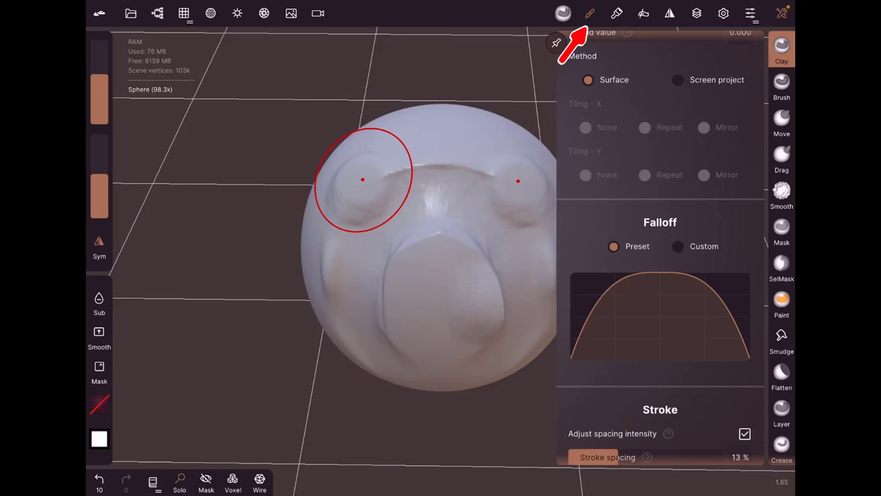
pyautogui.scroll(-1, 660, 276)
pyautogui.scroll(-1, 660, 275)
pyautogui.scroll(-1, 660, 276)
pyautogui.scroll(-1, 660, 276)
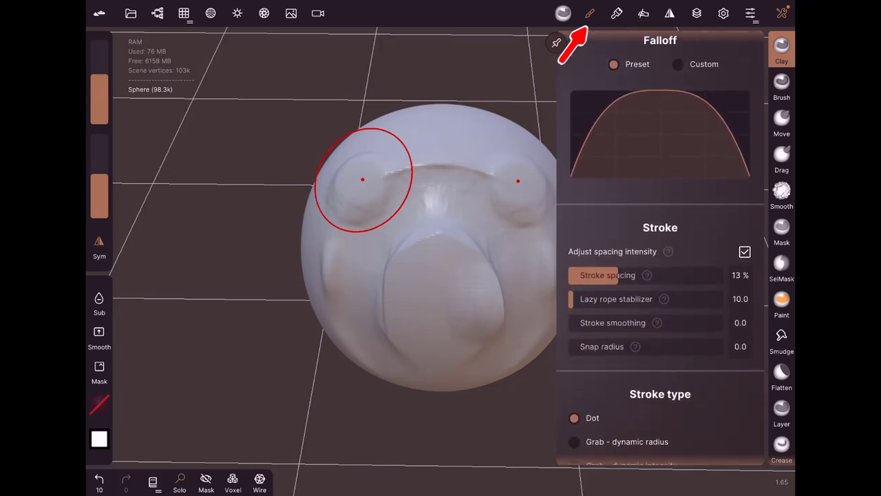
pyautogui.scroll(-2, 660, 275)
pyautogui.scroll(-1, 660, 276)
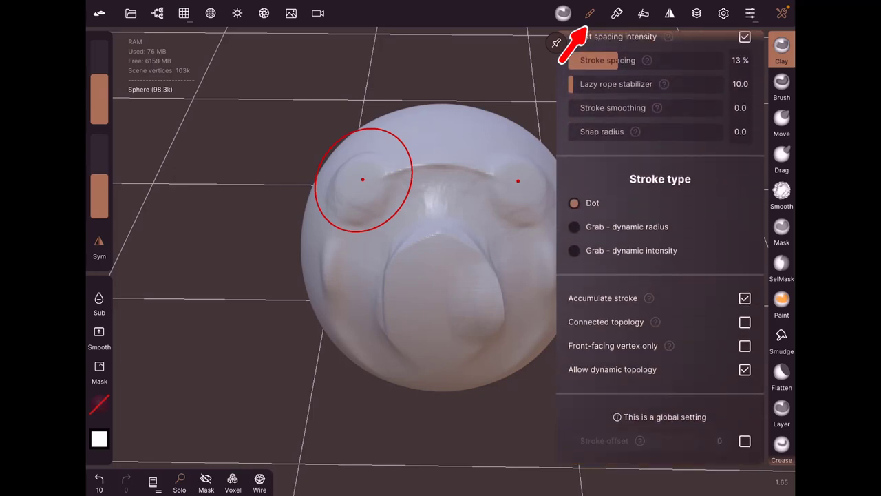
# - Show the Clay painting settings: colour #6c010e, intensity 0.363, roughness 0.494
pyautogui.scroll(4, 661, 248)
pyautogui.scroll(4, 661, 248)
pyautogui.scroll(1, 661, 248)
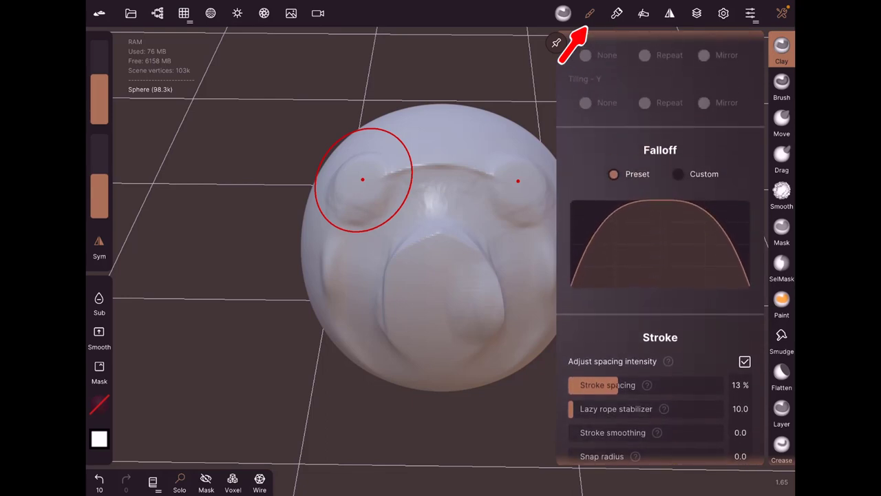
pyautogui.scroll(1, 661, 248)
pyautogui.scroll(1, 660, 275)
pyautogui.click(617, 13)
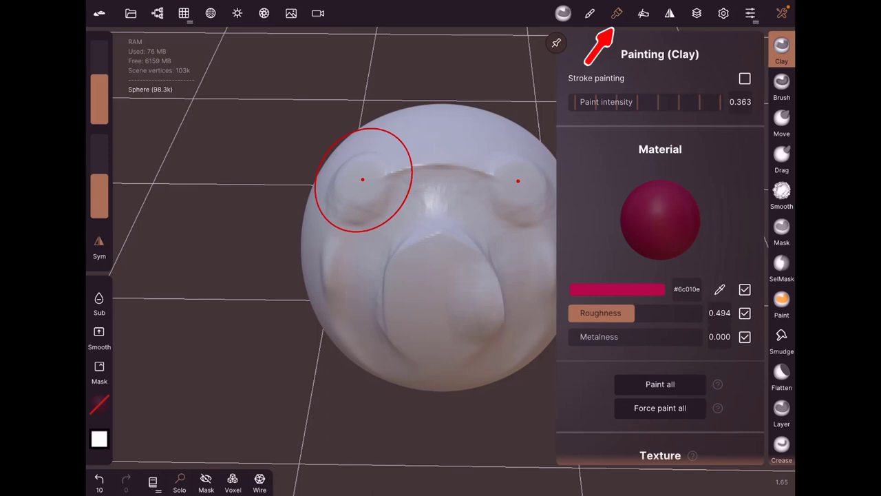
# - With Paint and no alpha, paint the brow and both cheeks dark red
pyautogui.click(781, 303)
pyautogui.click(617, 13)
pyautogui.moveTo(429, 146); pyautogui.dragTo(428, 205)
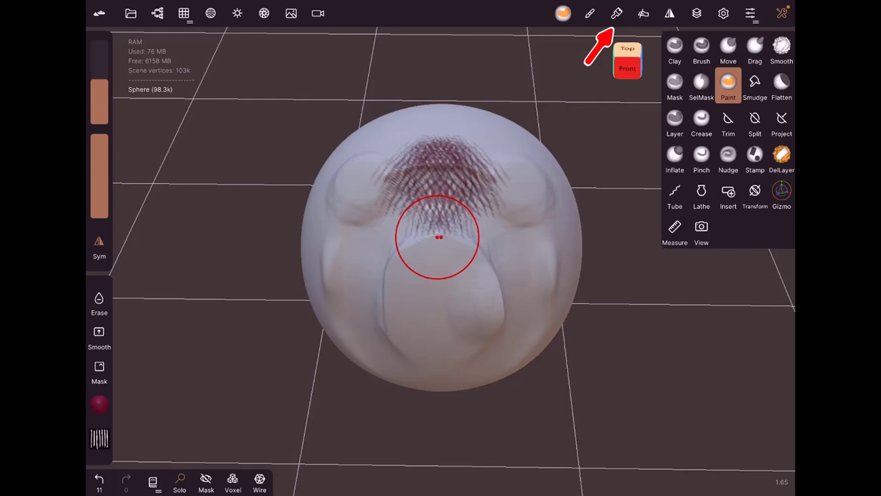
pyautogui.click(99, 438)
pyautogui.click(141, 389)
pyautogui.moveTo(466, 157); pyautogui.dragTo(487, 219)
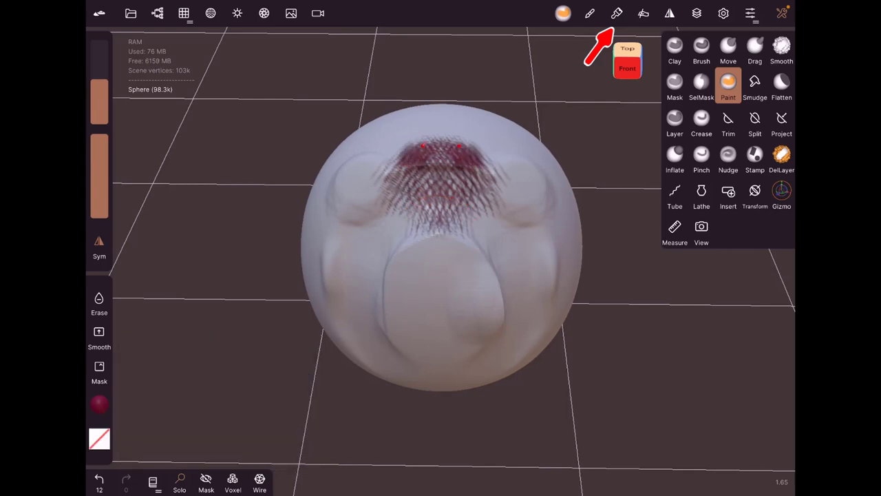
pyautogui.moveTo(393, 215); pyautogui.dragTo(376, 246)
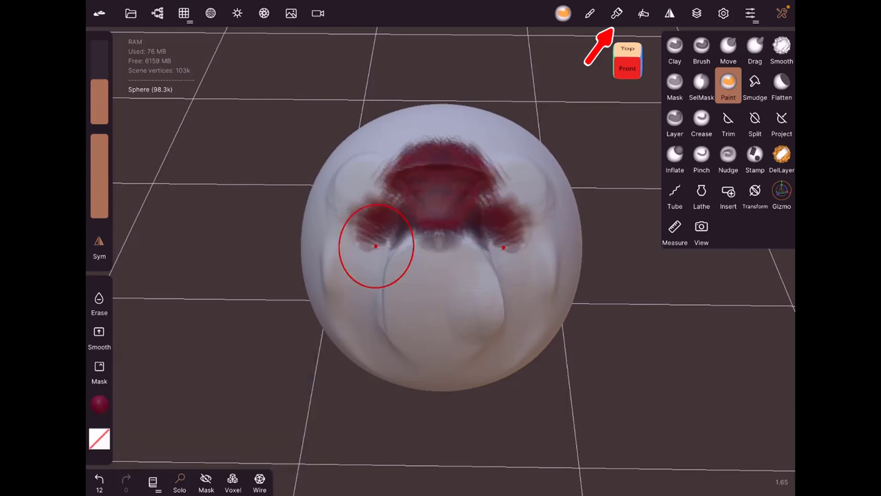
# - Raise the paint material's metalness and paint the snout dark red down the centre
pyautogui.click(617, 13)
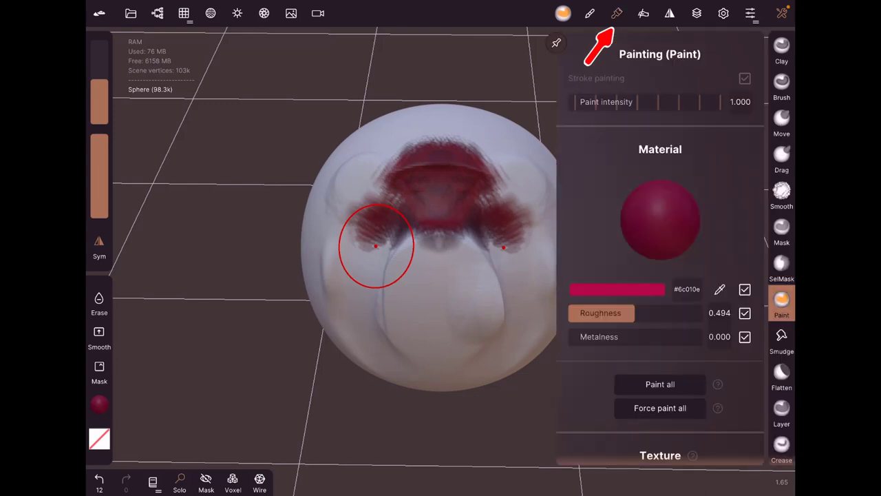
pyautogui.scroll(-4, 660, 276)
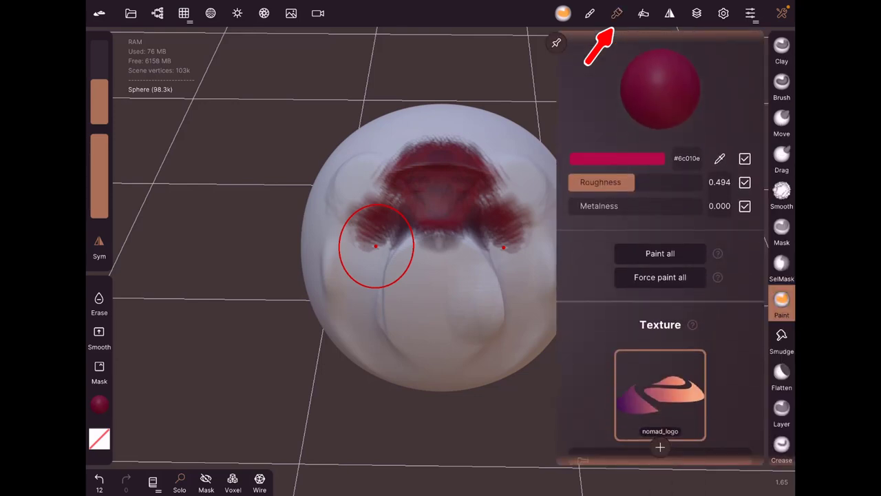
pyautogui.moveTo(578, 205); pyautogui.dragTo(676, 205)
pyautogui.moveTo(438, 238)
pyautogui.mouseDown()
pyautogui.moveTo(440, 323)
pyautogui.moveTo(448, 339)
pyautogui.moveTo(456, 336)
pyautogui.mouseUp()
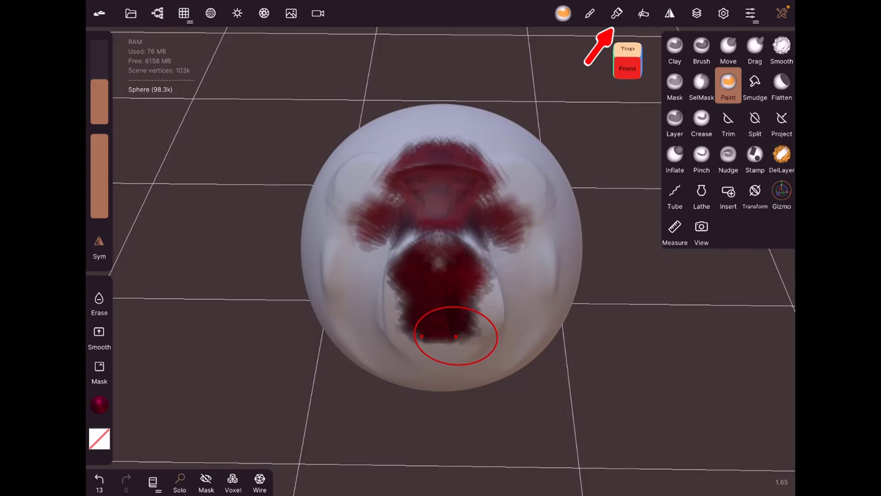
pyautogui.click(617, 13)
# - Set camera gestures to respond to finger only
pyautogui.scroll(10, 660, 244)
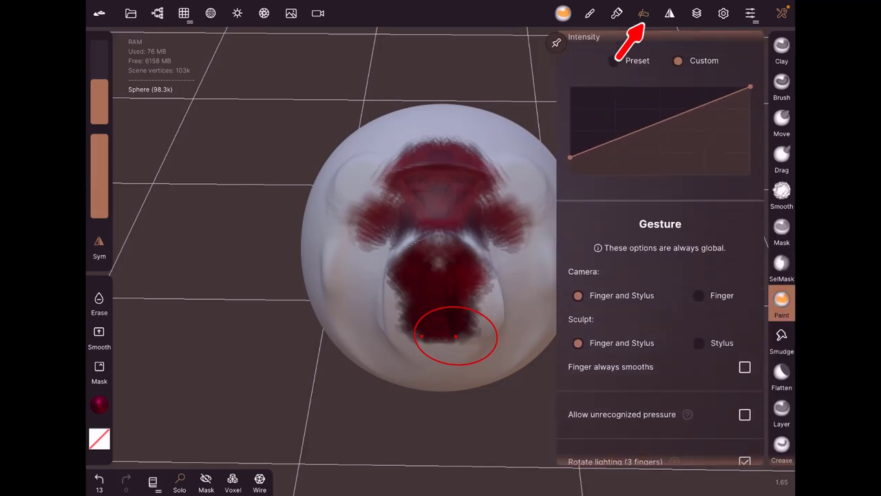
pyautogui.scroll(3, 660, 248)
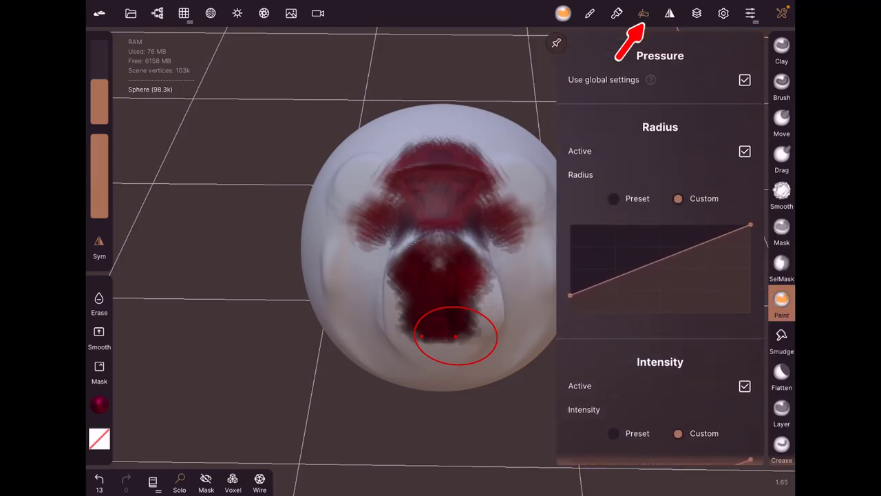
pyautogui.scroll(-5, 660, 248)
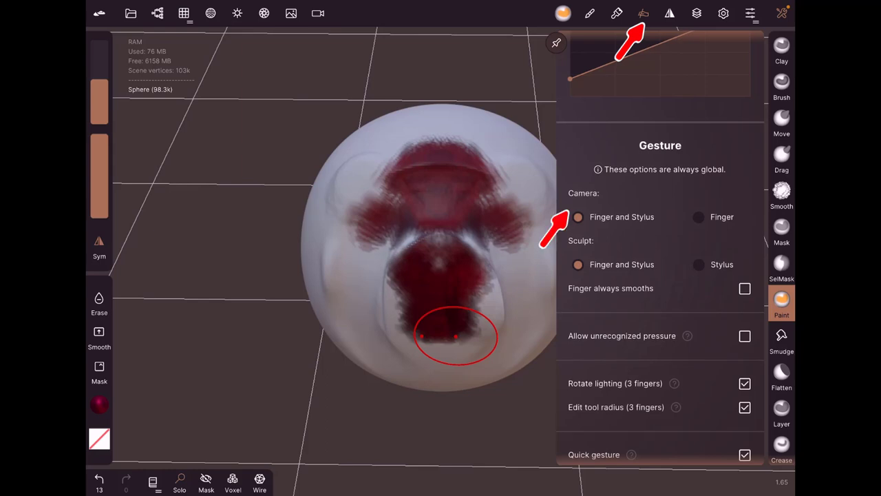
pyautogui.click(699, 217)
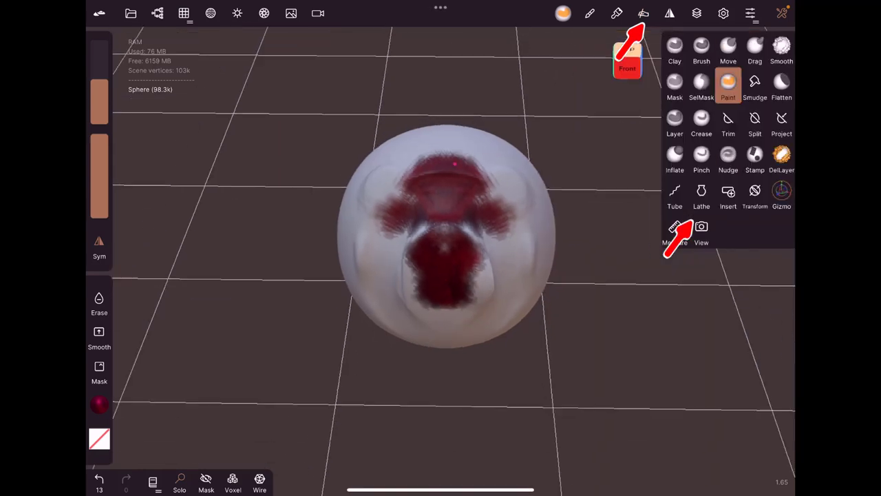
# - Recheck the pen and touch settings, then display symmetry settings with X-plane mirroring enabled
pyautogui.click(644, 13)
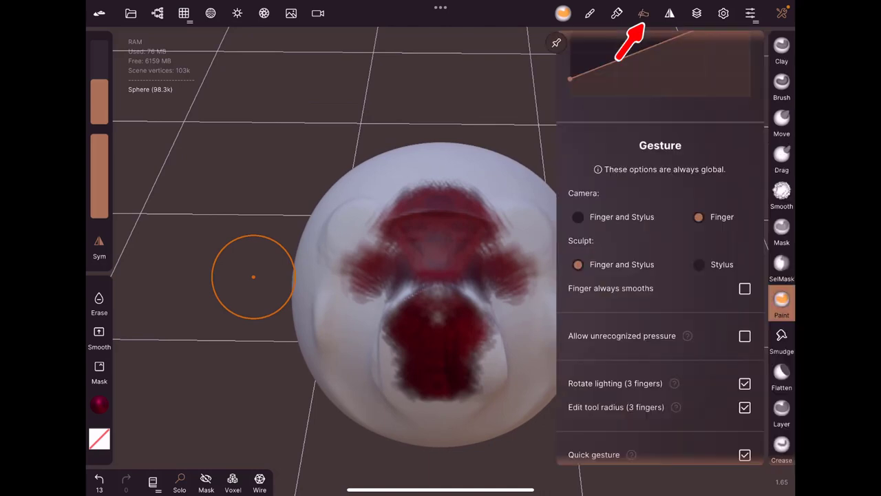
pyautogui.scroll(-3, 660, 276)
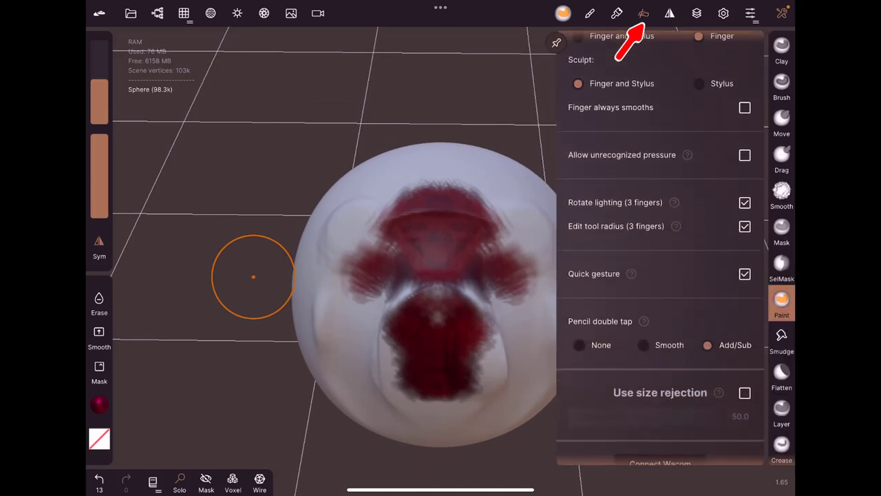
pyautogui.scroll(10, 661, 275)
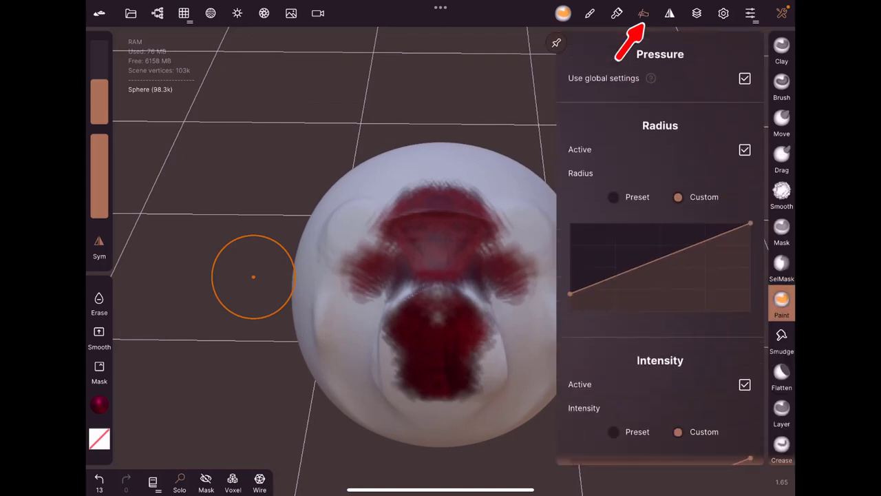
pyautogui.click(669, 13)
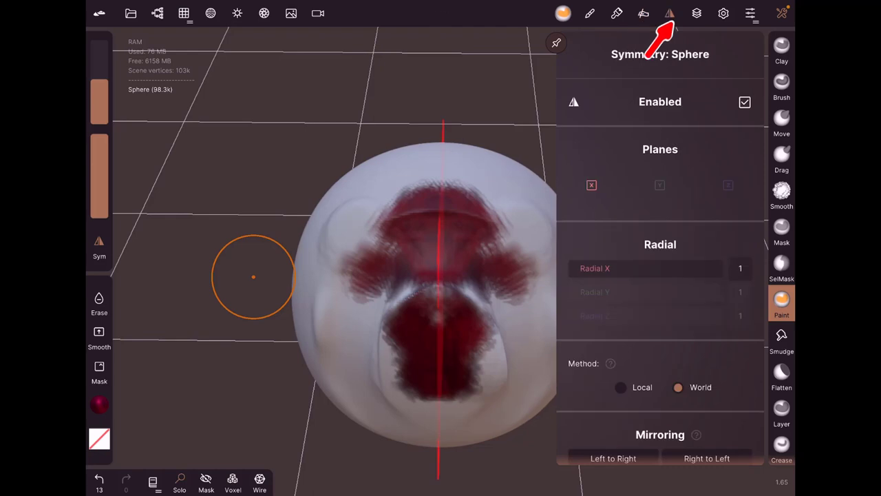
# - Close the Symmetry settings and paint mirrored dark red dabs over both eye bumps
pyautogui.click(330, 283)
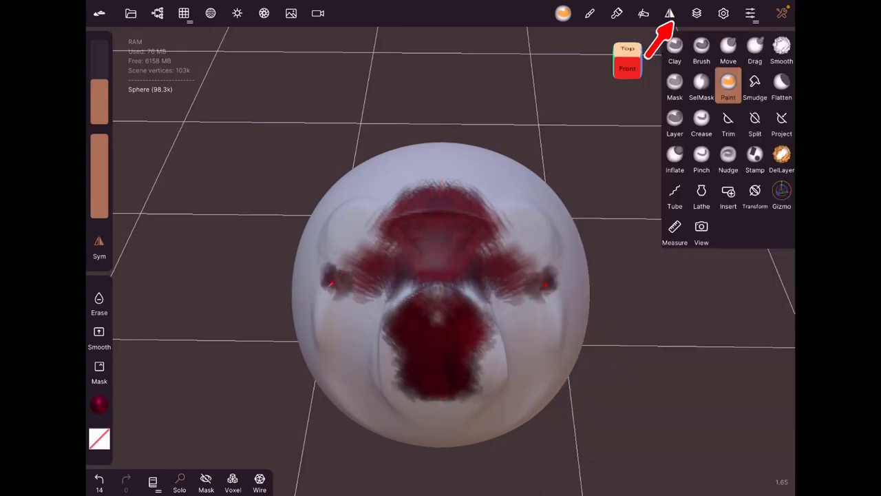
pyautogui.click(675, 47)
pyautogui.moveTo(331, 286)
pyautogui.mouseDown()
pyautogui.moveTo(355, 272)
pyautogui.moveTo(347, 280)
pyautogui.mouseUp()
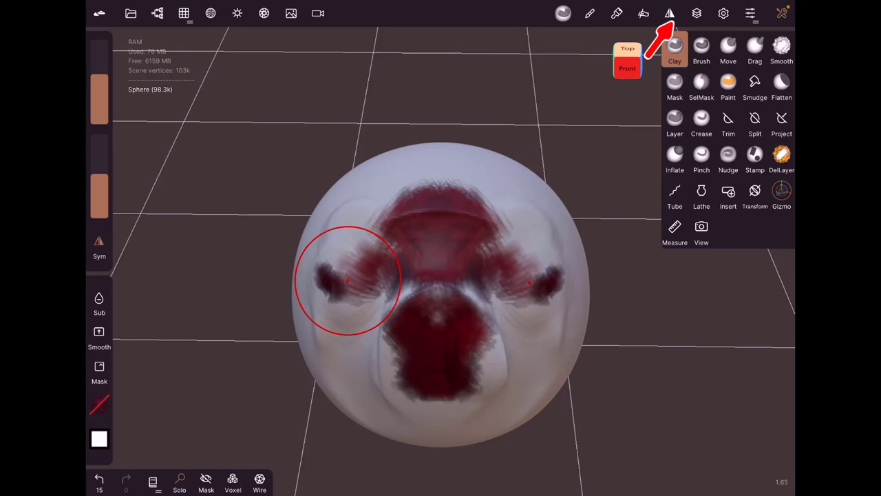
# - Review the Symmetry options and toggle the display of the symmetry line
pyautogui.click(670, 13)
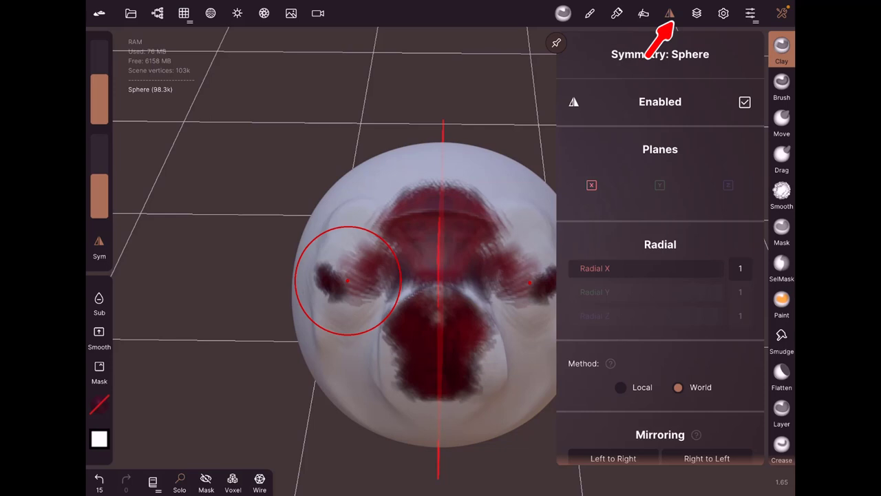
pyautogui.scroll(-5, 660, 248)
pyautogui.scroll(-5, 661, 248)
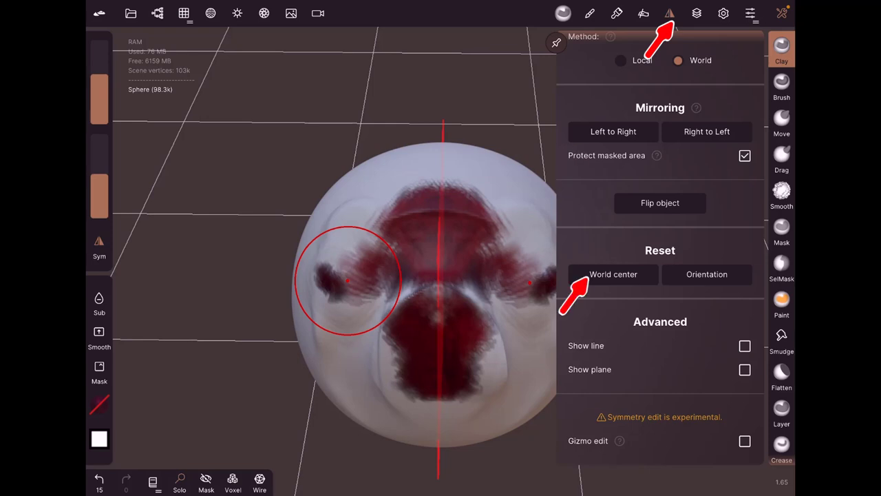
pyautogui.click(744, 346)
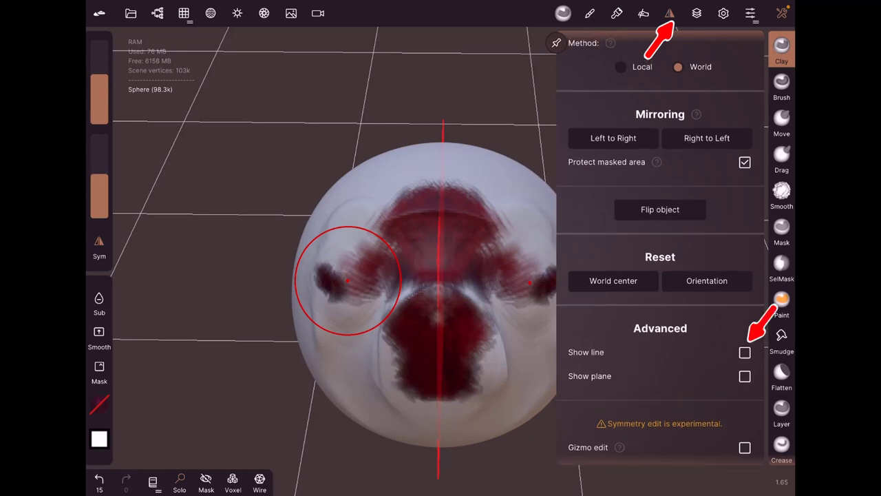
pyautogui.scroll(-1, 660, 248)
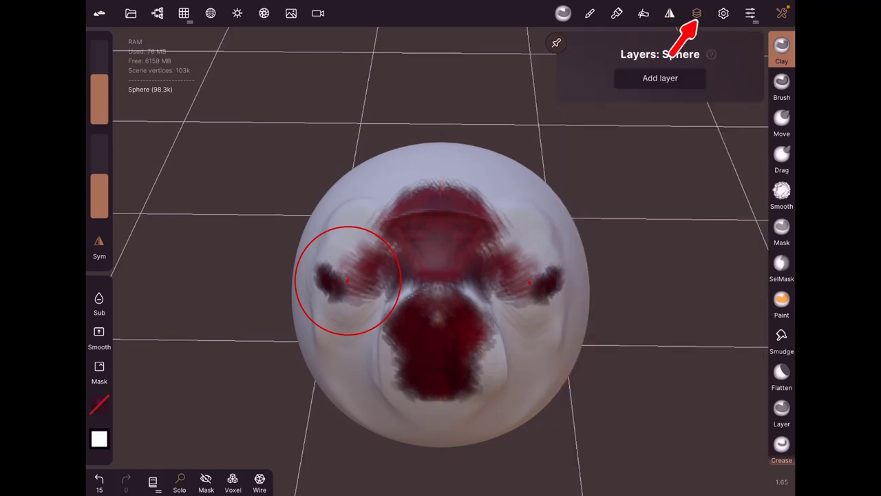
# - Add layer 0 with a test stroke, fade it to about a third, then add layer 1
pyautogui.click(660, 77)
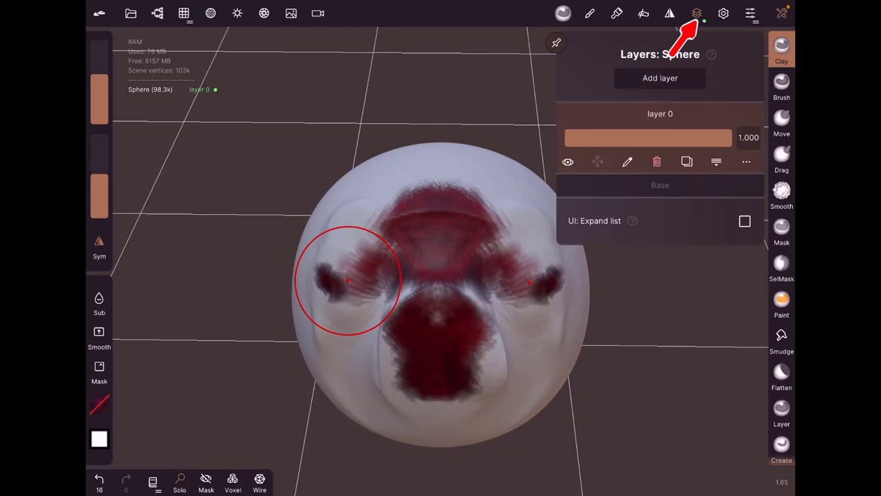
pyautogui.moveTo(347, 281)
pyautogui.mouseDown()
pyautogui.moveTo(351, 260)
pyautogui.moveTo(430, 407)
pyautogui.moveTo(427, 183)
pyautogui.mouseUp()
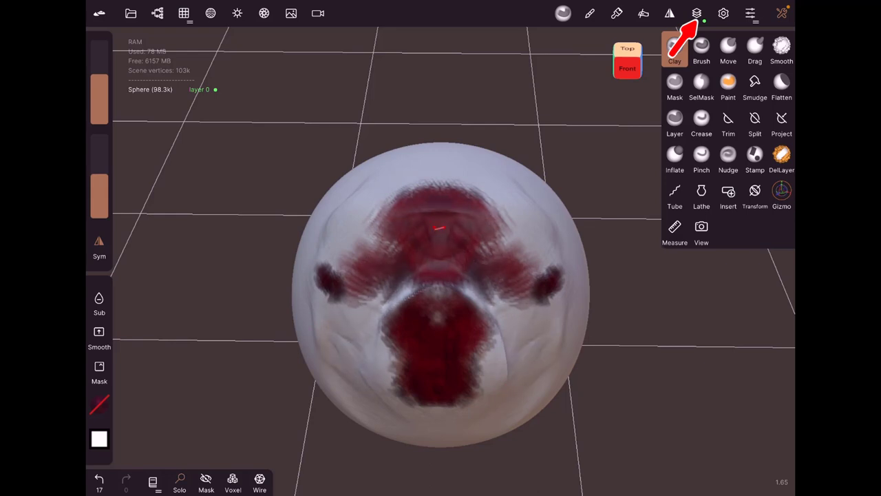
pyautogui.click(696, 13)
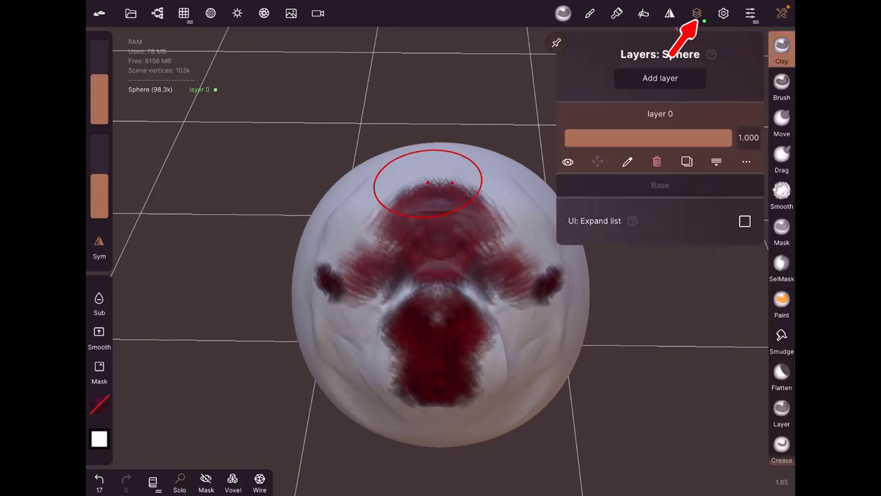
pyautogui.moveTo(730, 138); pyautogui.dragTo(566, 138)
pyautogui.click(660, 78)
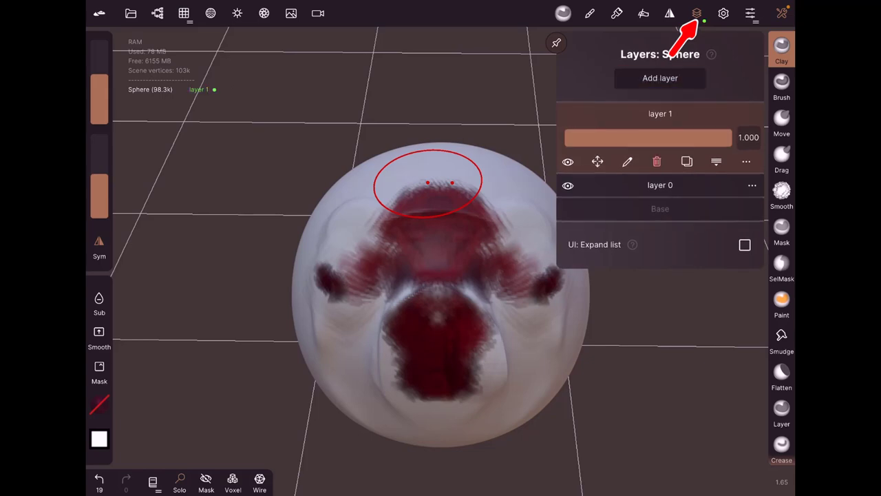
# - With the Move brush, pull the sphere's top up into a peak and bulge its sides outward
pyautogui.click(781, 123)
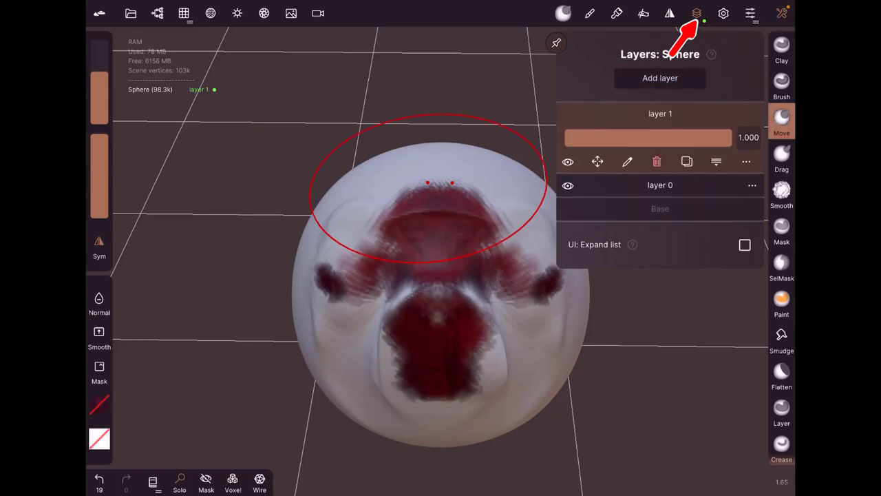
pyautogui.moveTo(428, 190); pyautogui.dragTo(338, 213)
pyautogui.moveTo(354, 153)
pyautogui.mouseDown()
pyautogui.moveTo(325, 148)
pyautogui.moveTo(394, 148)
pyautogui.mouseUp()
pyautogui.moveTo(393, 179); pyautogui.dragTo(265, 309)
pyautogui.moveTo(283, 227); pyautogui.dragTo(255, 221)
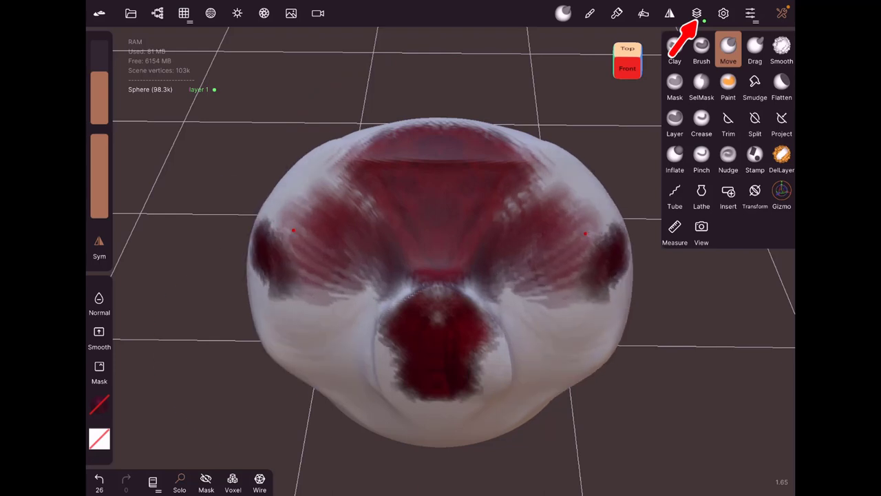
pyautogui.moveTo(299, 169); pyautogui.dragTo(268, 172)
pyautogui.moveTo(372, 141); pyautogui.dragTo(370, 117)
pyautogui.moveTo(440, 120); pyautogui.dragTo(439, 88)
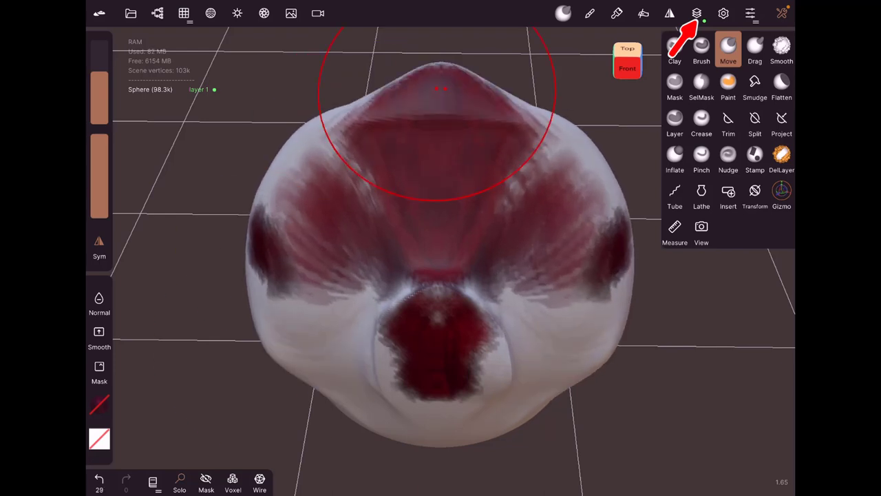
# - Check the layers, set layer 1's strength to 0.597, and turn on the mesh wireframe
pyautogui.click(697, 13)
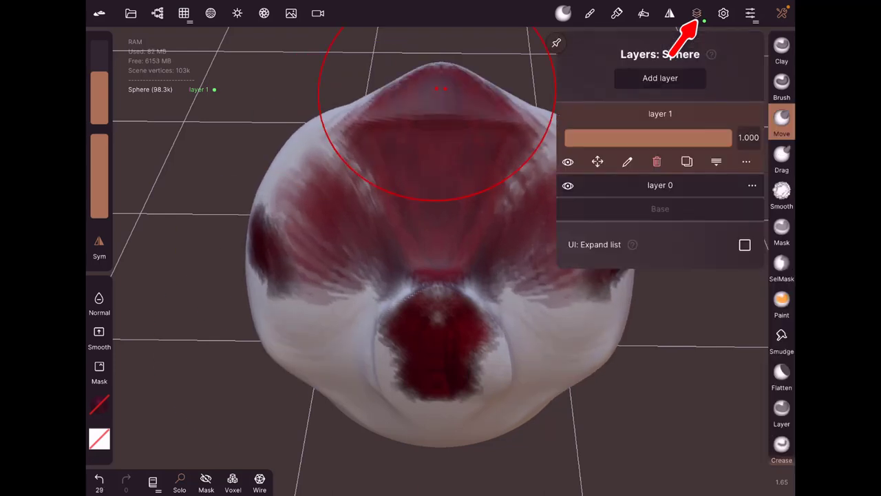
pyautogui.click(660, 209)
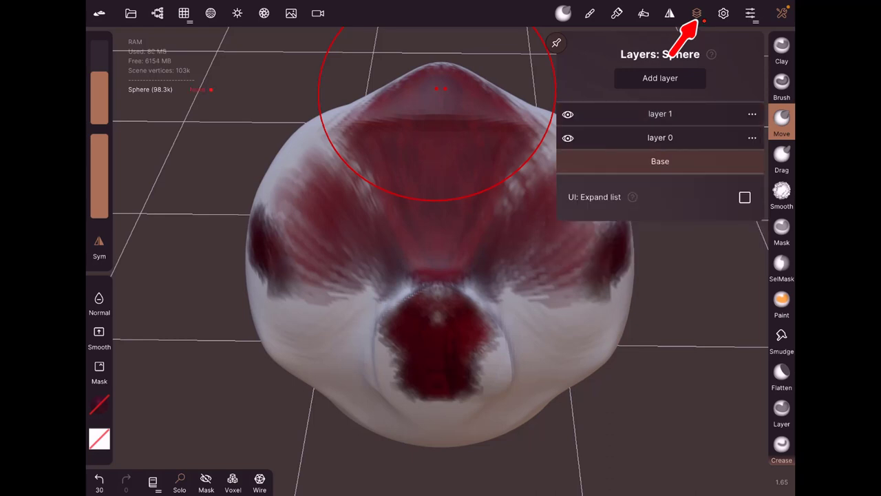
pyautogui.click(660, 138)
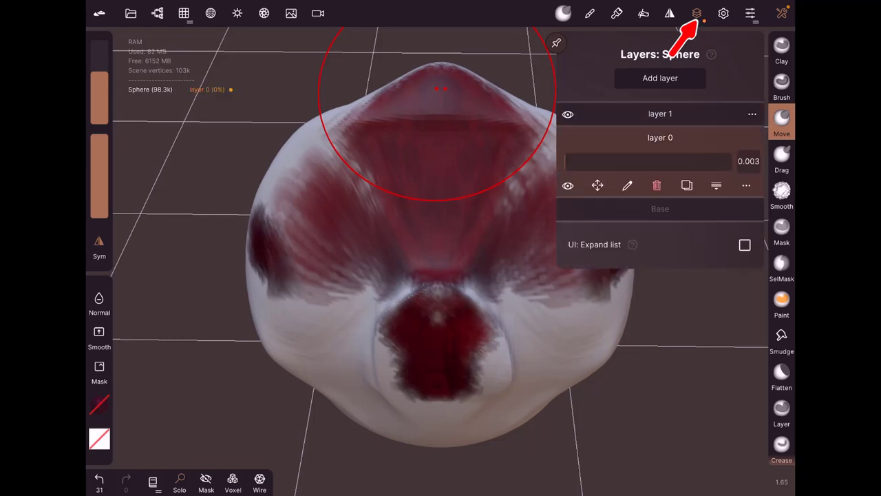
pyautogui.click(660, 114)
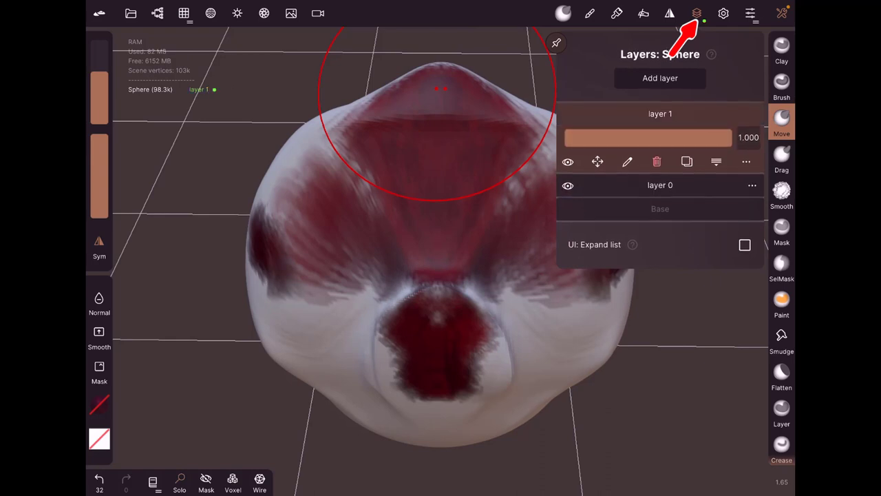
pyautogui.moveTo(730, 138)
pyautogui.mouseDown()
pyautogui.moveTo(569, 138)
pyautogui.moveTo(688, 137)
pyautogui.moveTo(586, 137)
pyautogui.moveTo(664, 138)
pyautogui.mouseUp()
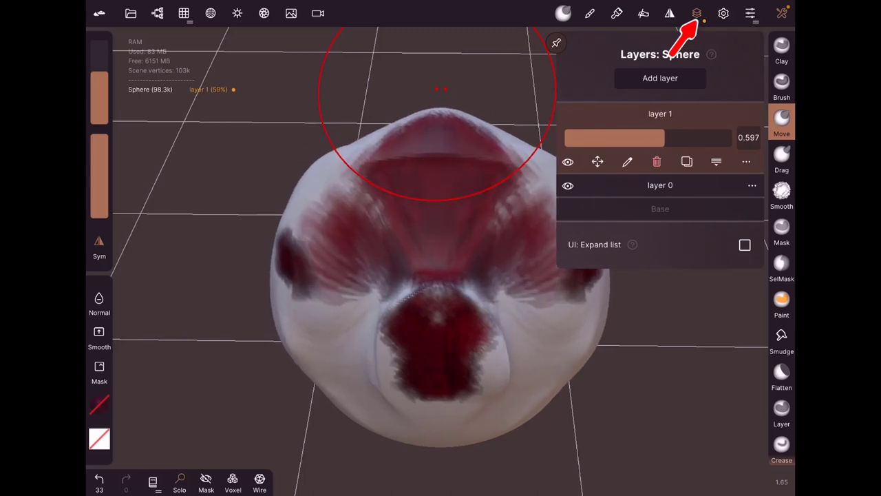
pyautogui.click(723, 13)
pyautogui.click(259, 480)
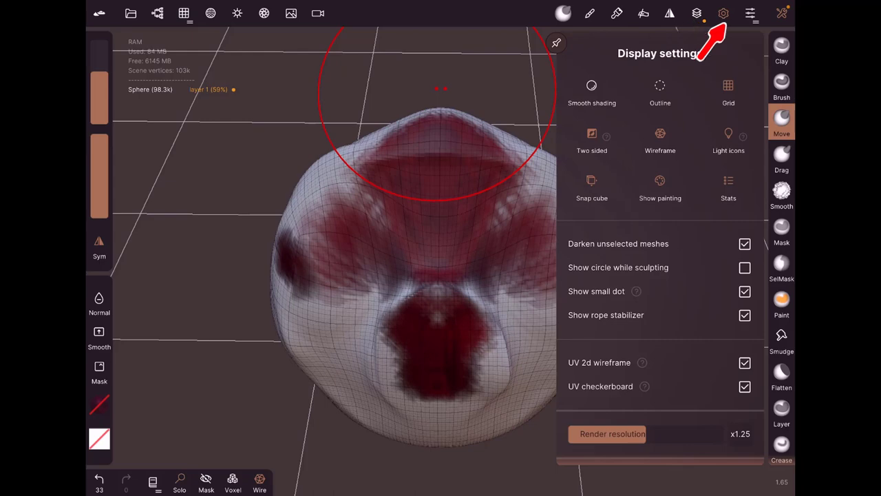
# - Hide the mesh wireframe again and toggle the floor grid off and back on
pyautogui.click(259, 481)
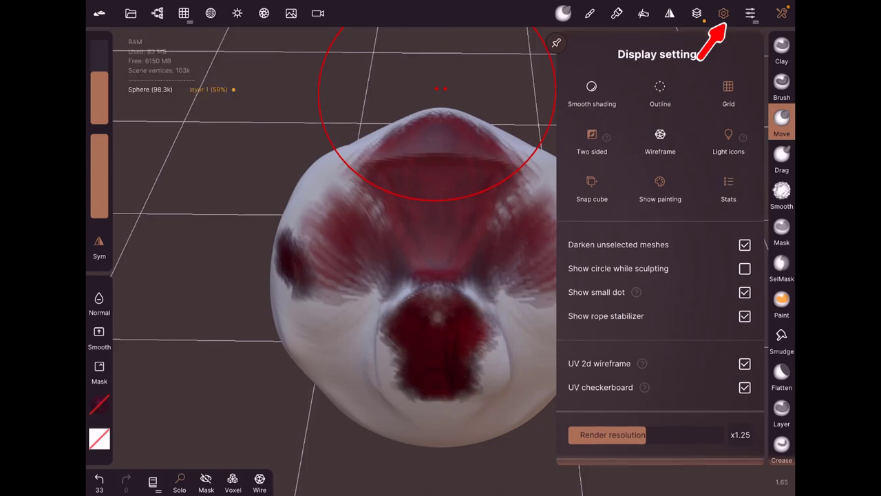
pyautogui.scroll(-10, 660, 248)
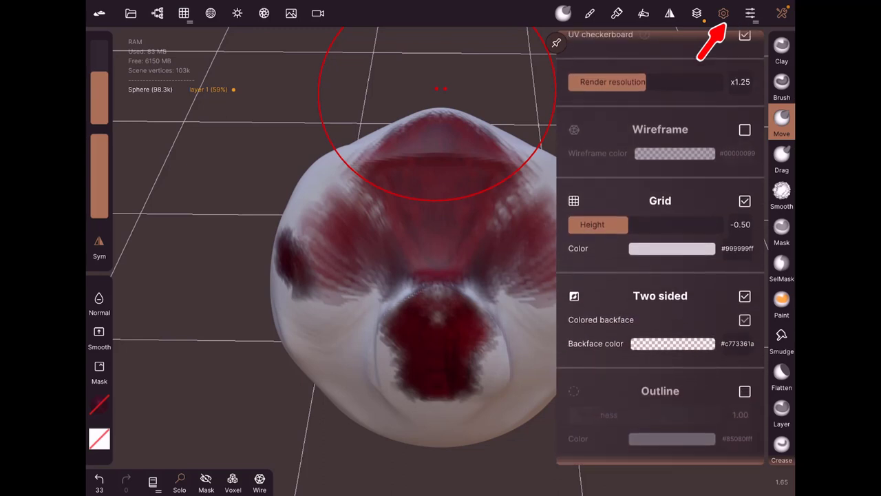
pyautogui.scroll(1, 660, 248)
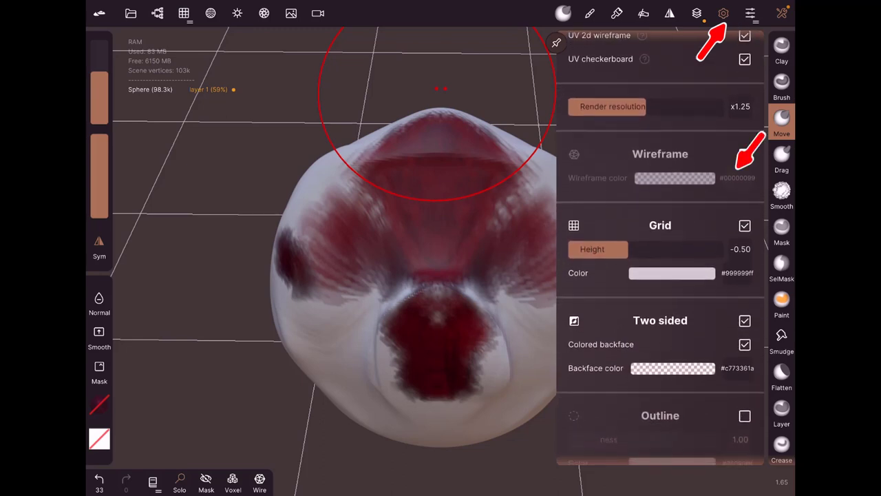
pyautogui.click(745, 226)
pyautogui.scroll(-1, 661, 247)
pyautogui.click(745, 199)
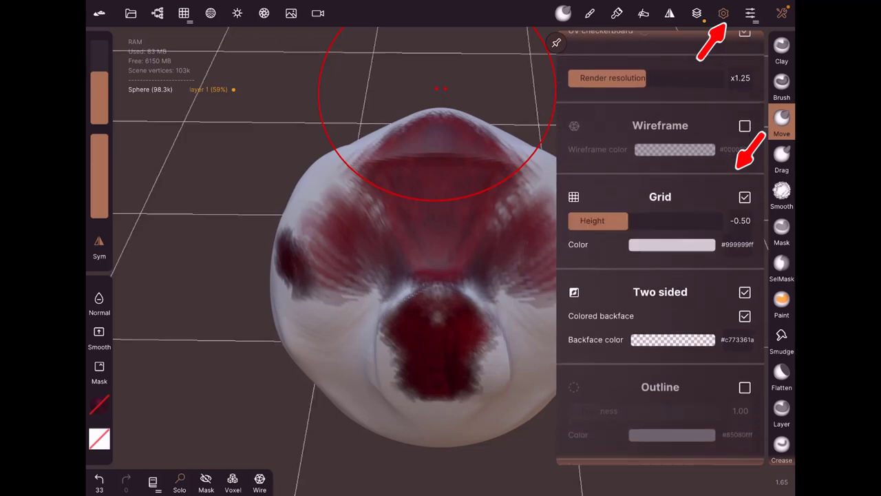
pyautogui.scroll(-3, 660, 248)
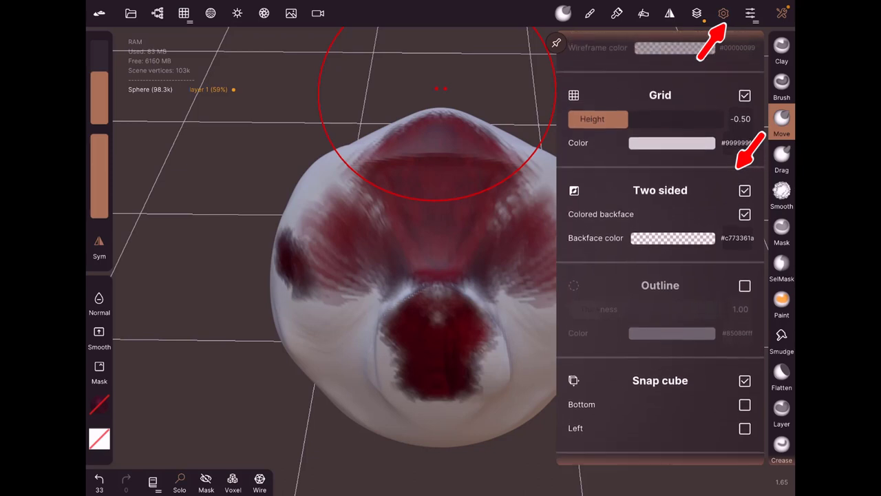
# - Enable a blue outline (#080b85ff), turn off Colored backface, then disable the outline
pyautogui.click(745, 293)
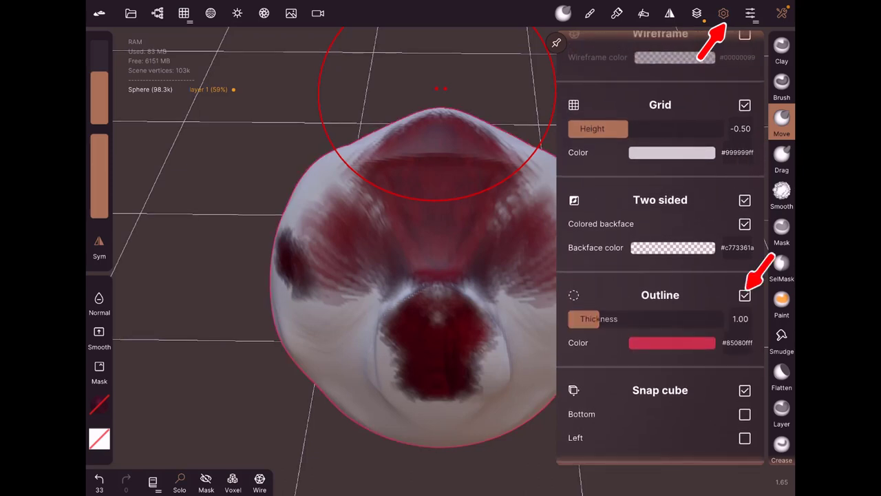
pyautogui.click(672, 342)
pyautogui.moveTo(649, 301); pyautogui.dragTo(649, 345)
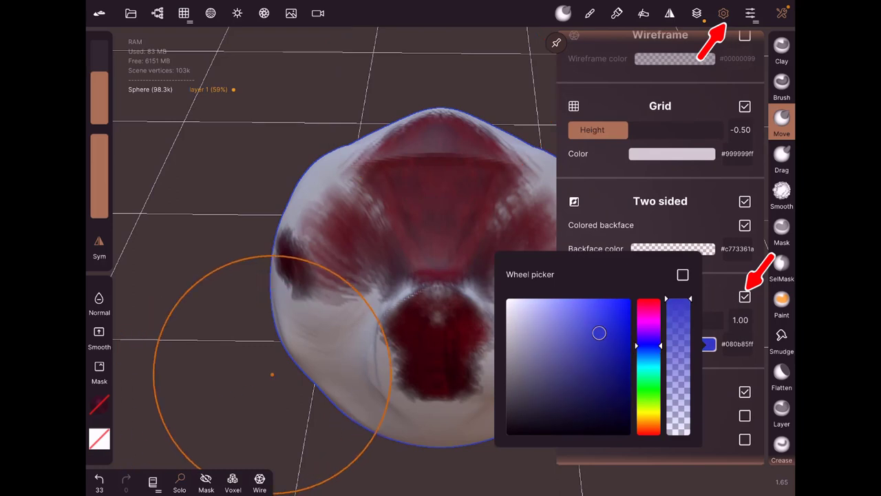
pyautogui.click(745, 225)
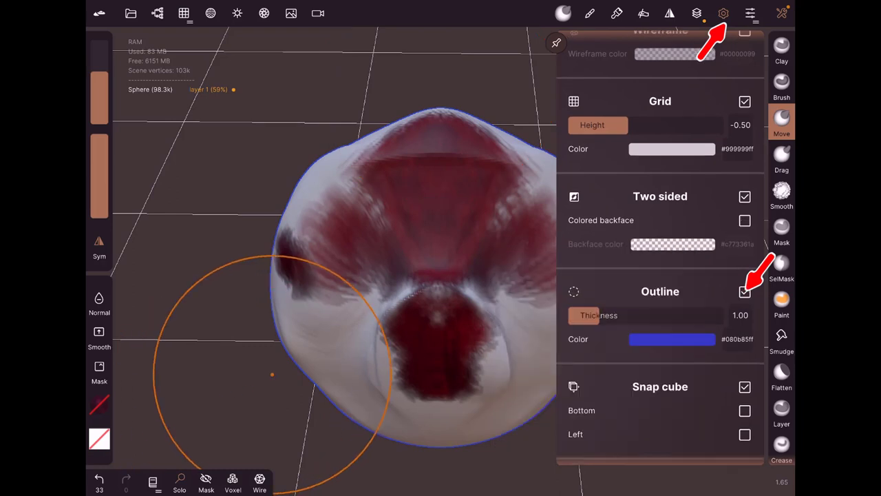
pyautogui.click(745, 291)
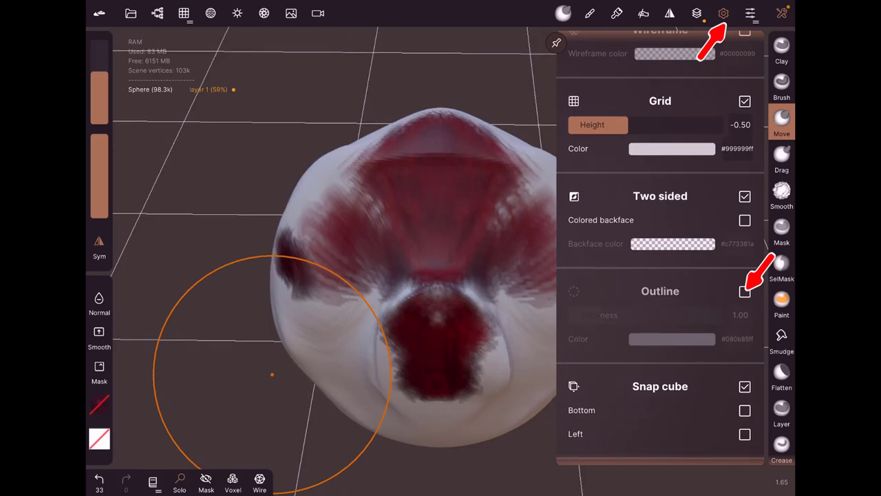
# - In Interface settings, remove and then restore the voxel remesh and wireframe shortcuts
pyautogui.scroll(10, 660, 247)
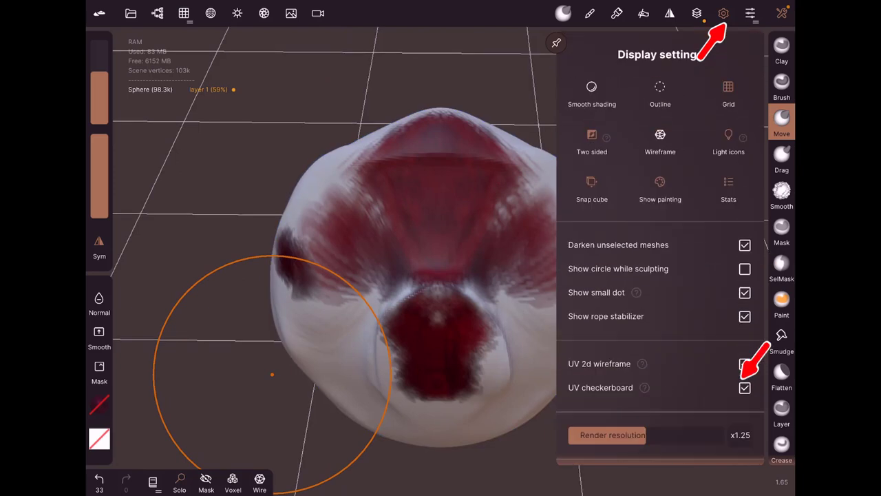
pyautogui.click(750, 13)
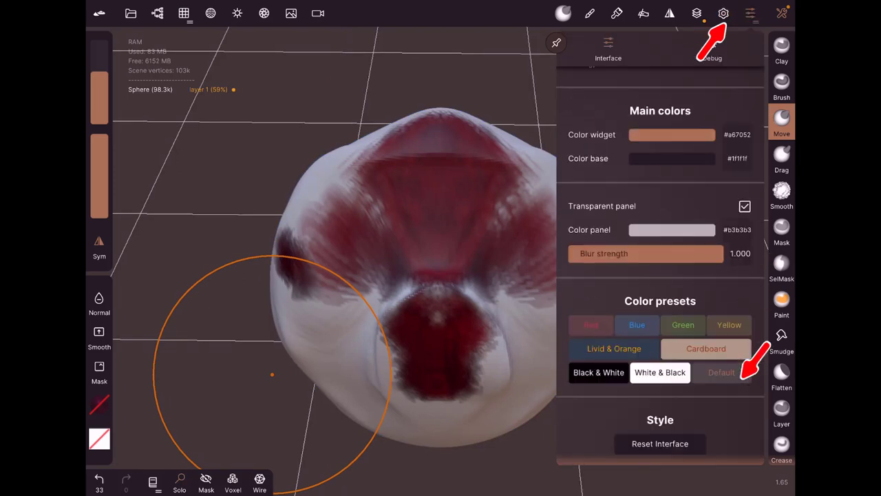
pyautogui.scroll(3, 661, 248)
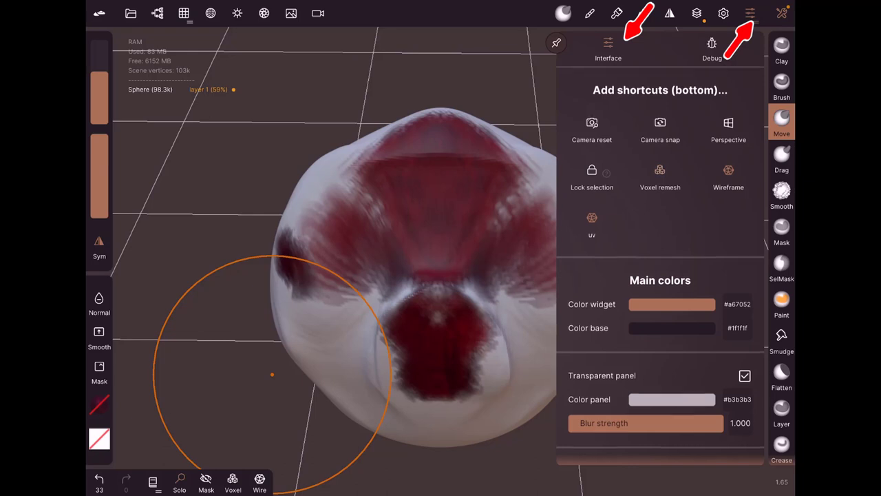
pyautogui.click(659, 172)
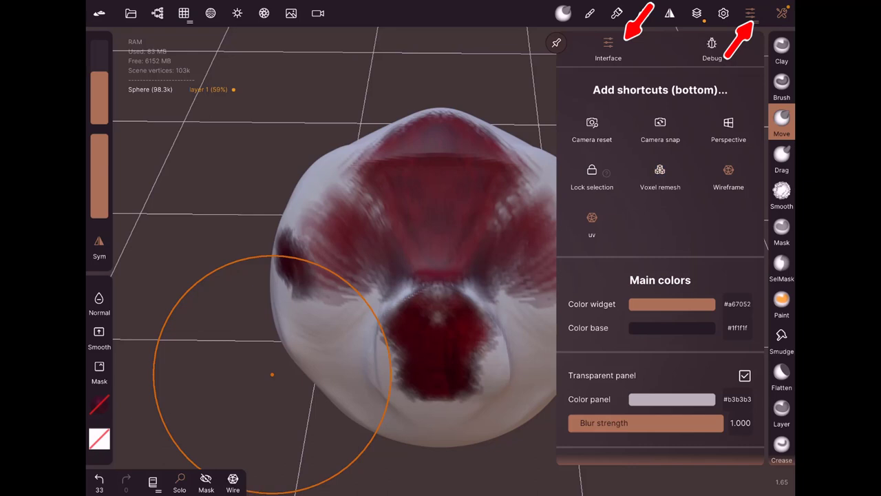
pyautogui.click(729, 172)
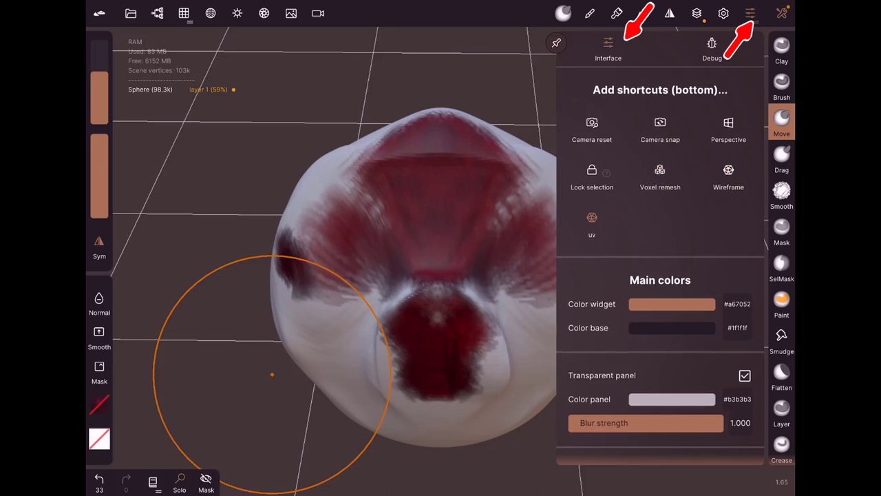
pyautogui.click(729, 172)
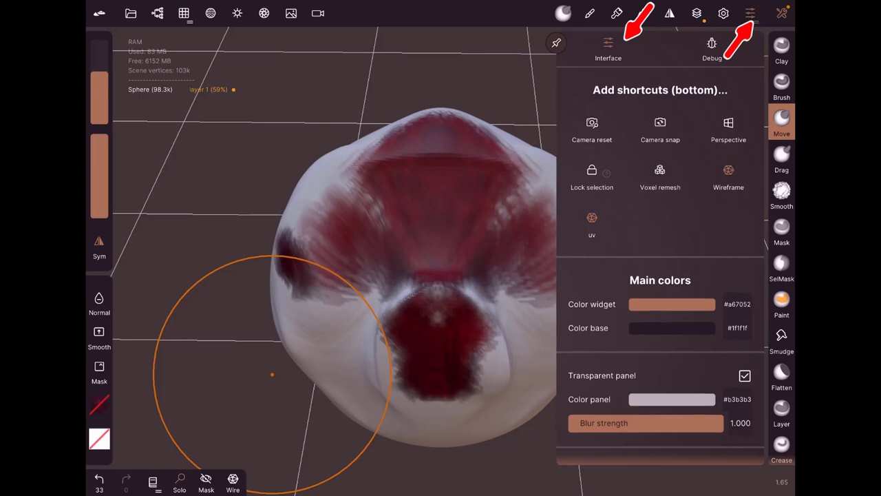
pyautogui.click(659, 172)
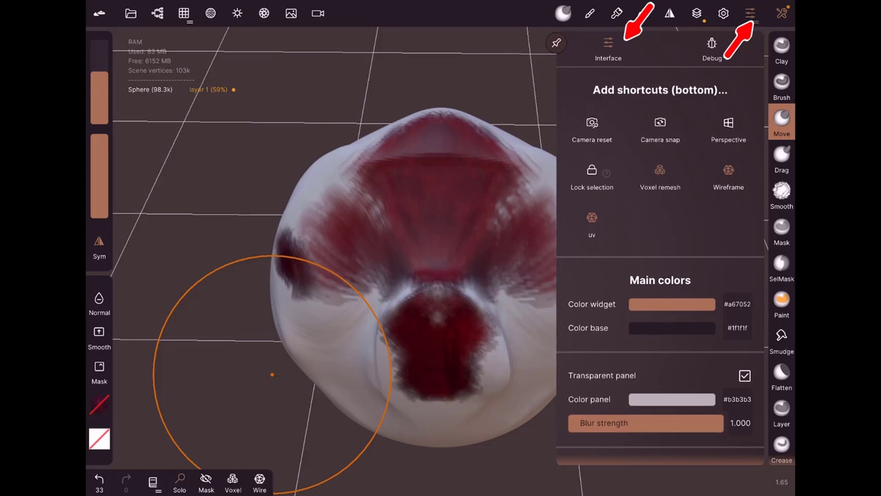
# - Toggle panel transparency off and back on, and lower the blur strength to 0.244
pyautogui.scroll(-3, 660, 275)
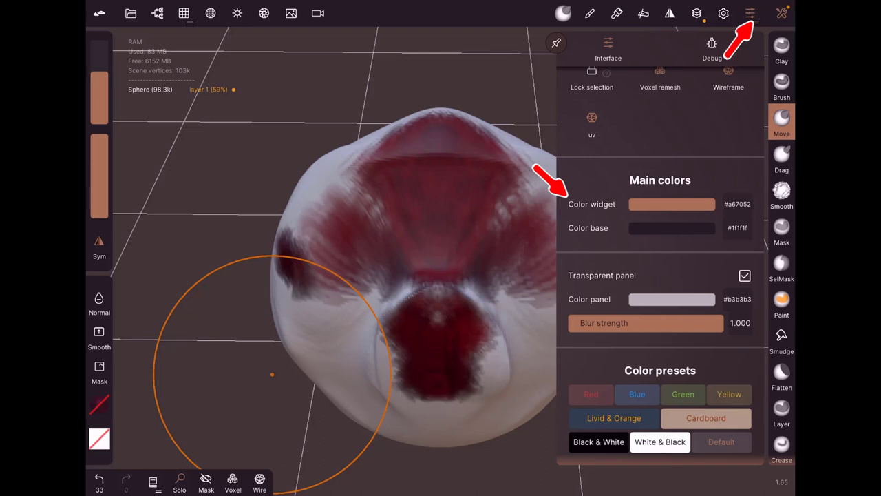
pyautogui.scroll(-3, 660, 269)
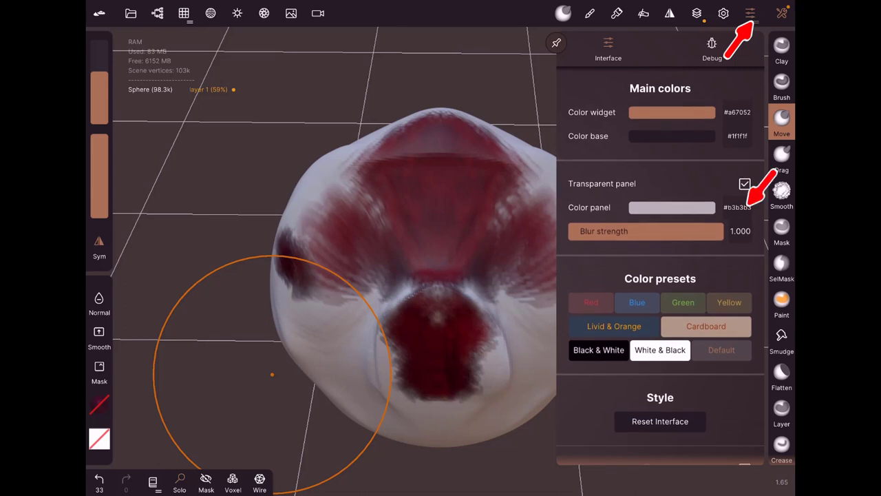
pyautogui.click(745, 184)
pyautogui.scroll(1, 660, 268)
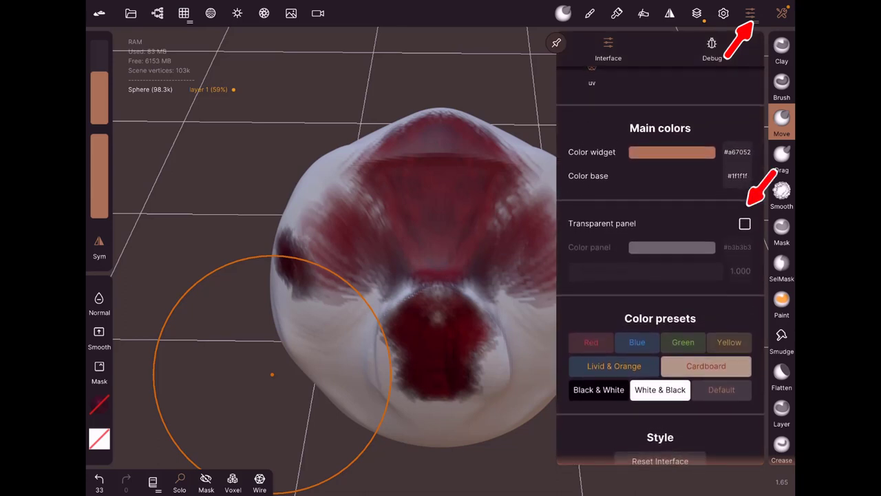
pyautogui.click(745, 223)
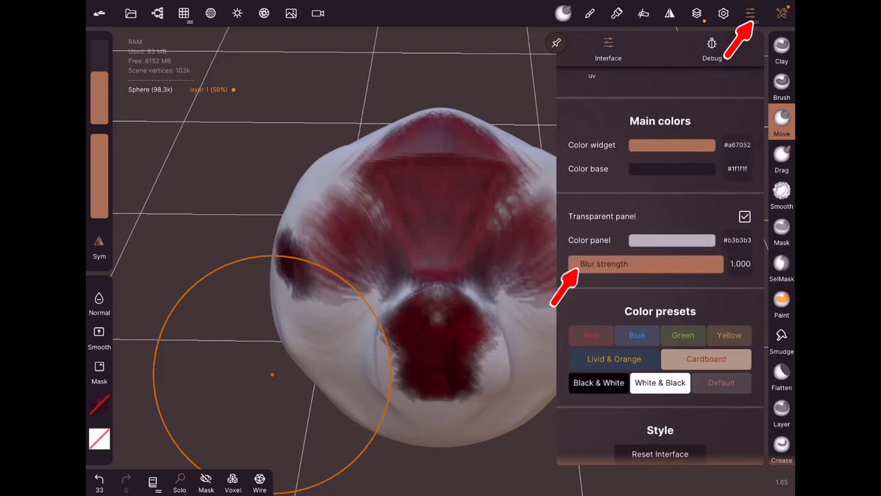
pyautogui.moveTo(723, 264); pyautogui.dragTo(605, 263)
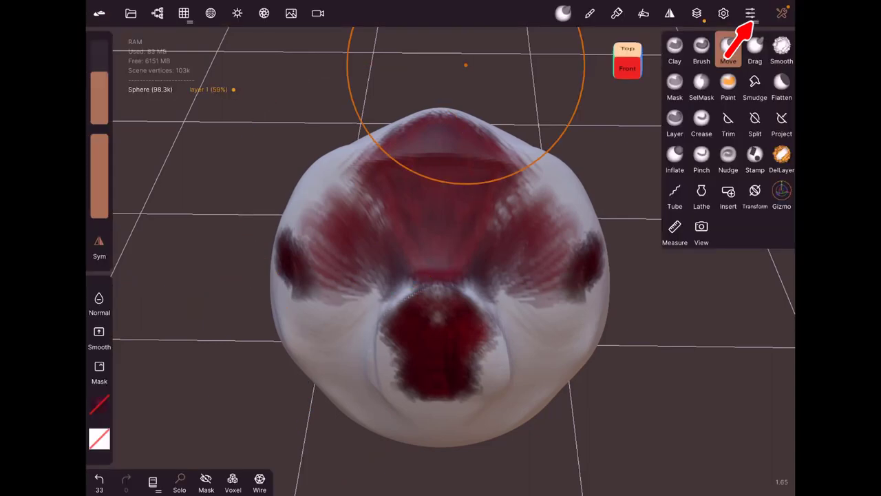
# - Reopen the settings and toggle Transparent panel off and back on
pyautogui.click(751, 13)
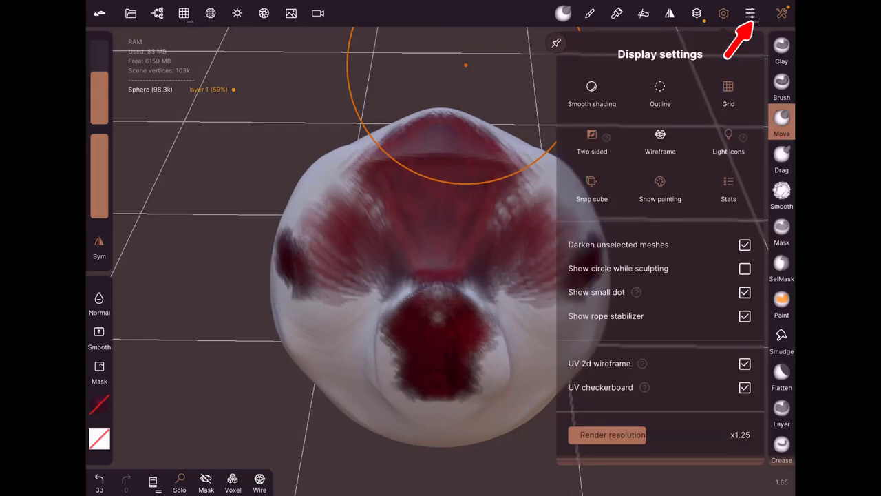
pyautogui.scroll(-5, 660, 275)
pyautogui.scroll(-4, 660, 275)
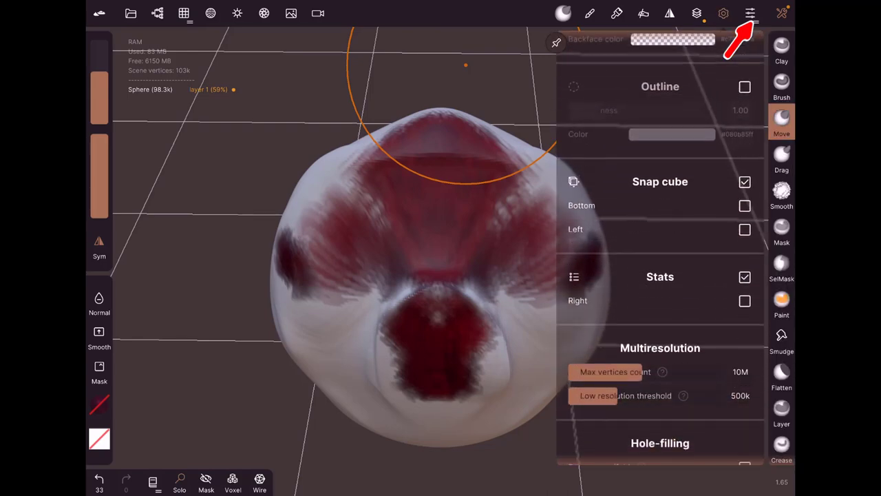
pyautogui.scroll(2, 660, 276)
pyautogui.scroll(5, 660, 276)
pyautogui.scroll(-5, 661, 275)
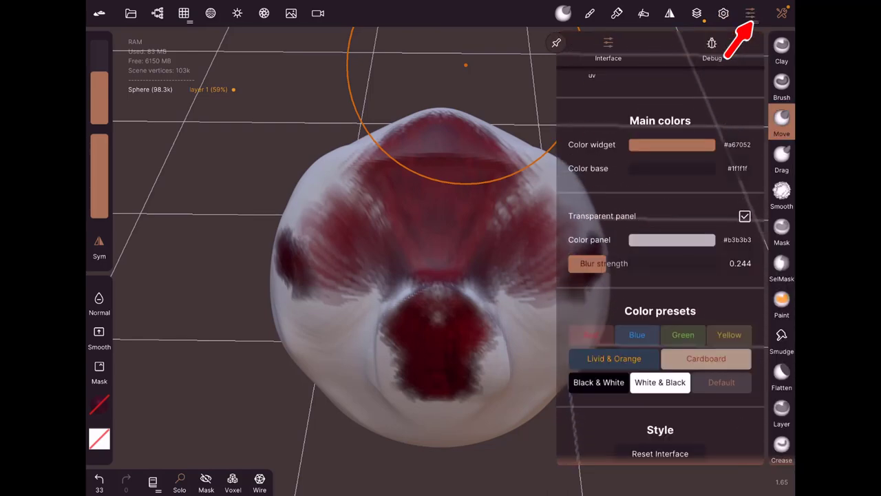
pyautogui.click(745, 216)
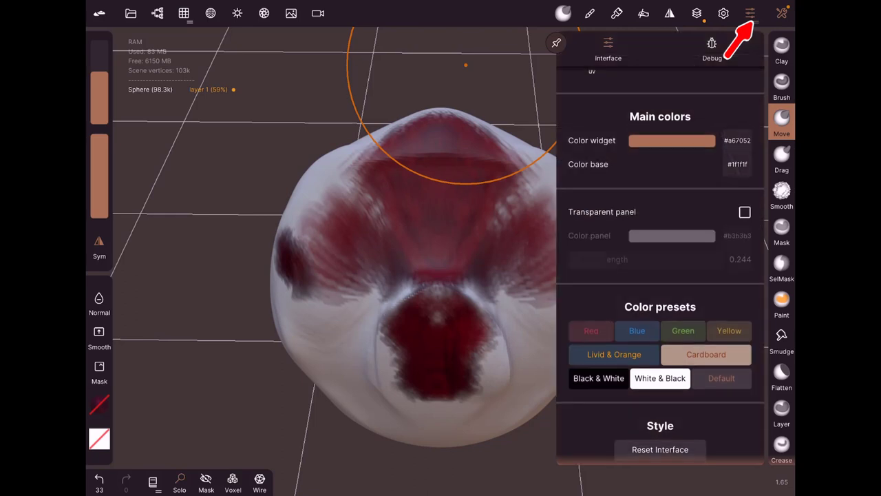
pyautogui.click(744, 216)
pyautogui.scroll(-2, 660, 275)
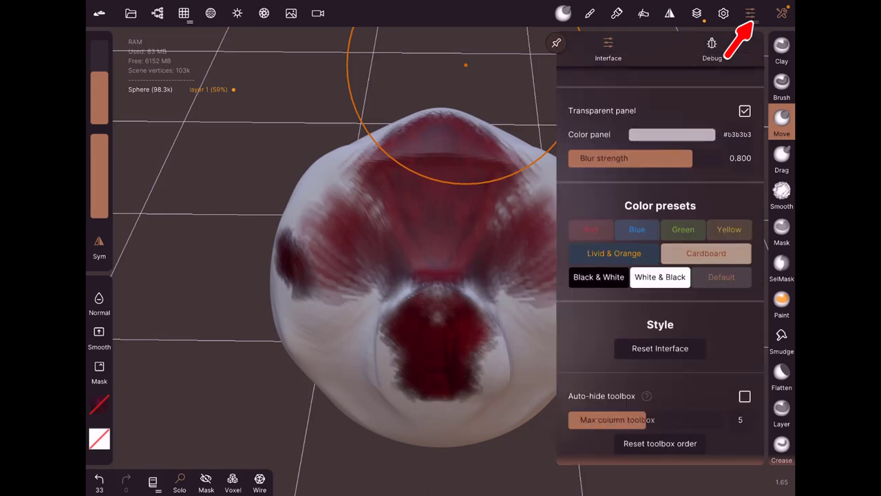
# - Try the Red, Blue and Green interface presets, then restore the Default theme
pyautogui.click(591, 229)
pyautogui.click(637, 229)
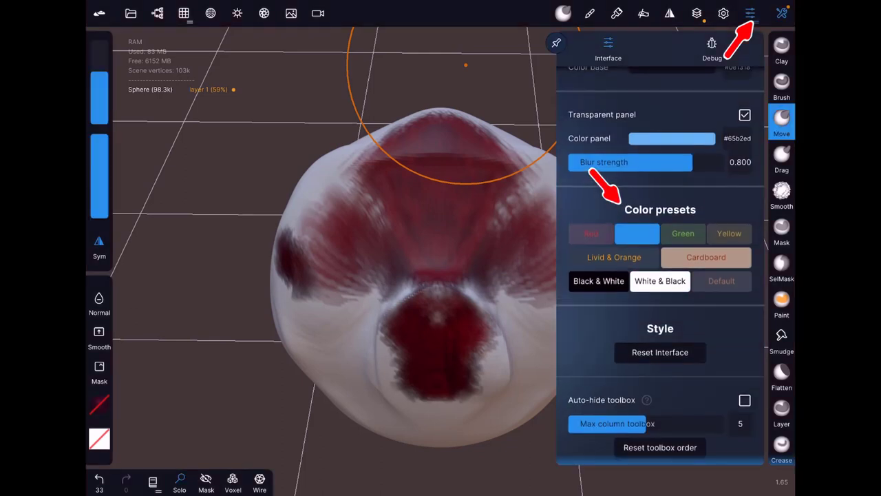
pyautogui.click(683, 232)
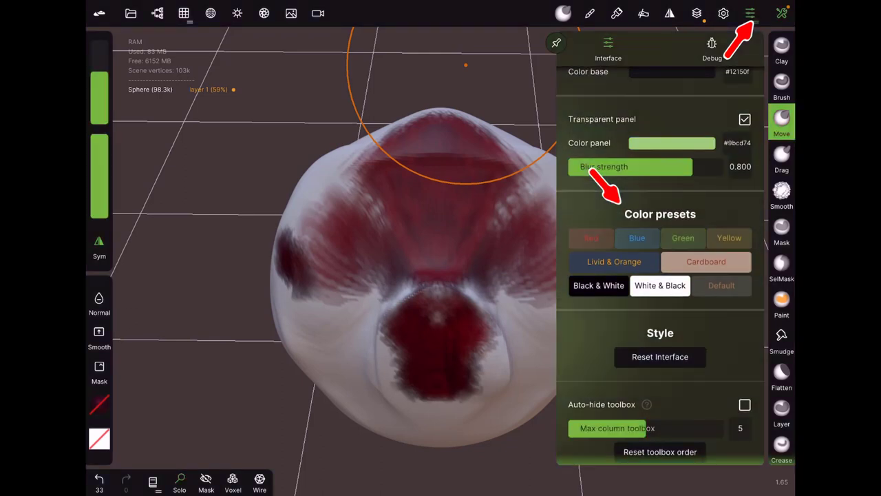
pyautogui.click(721, 285)
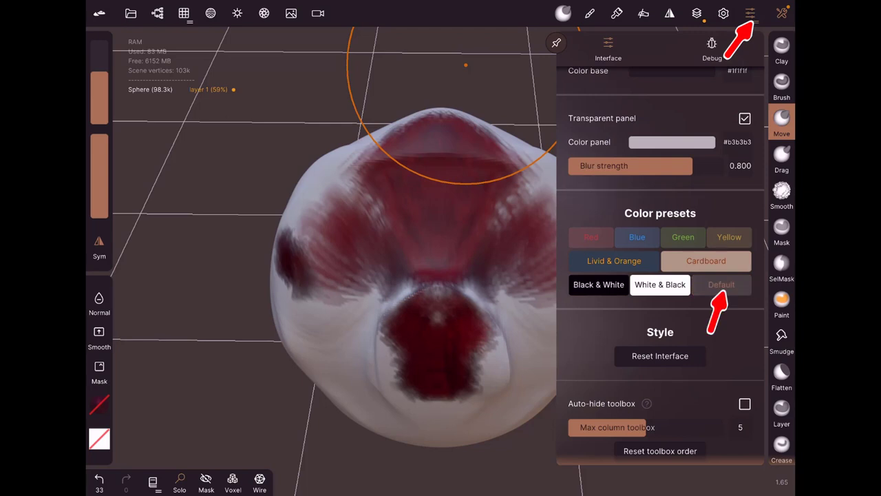
# - Scroll to the bottom of the settings and show the Debug section
pyautogui.scroll(-3, 661, 266)
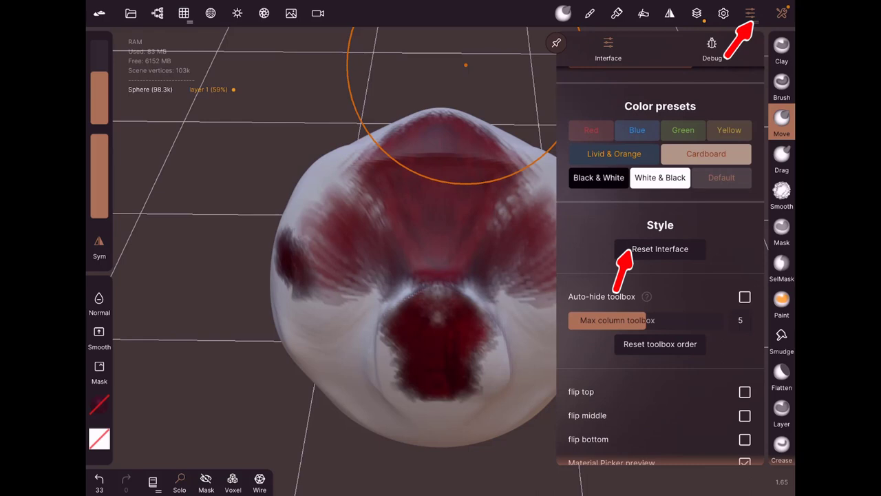
pyautogui.scroll(-5, 660, 266)
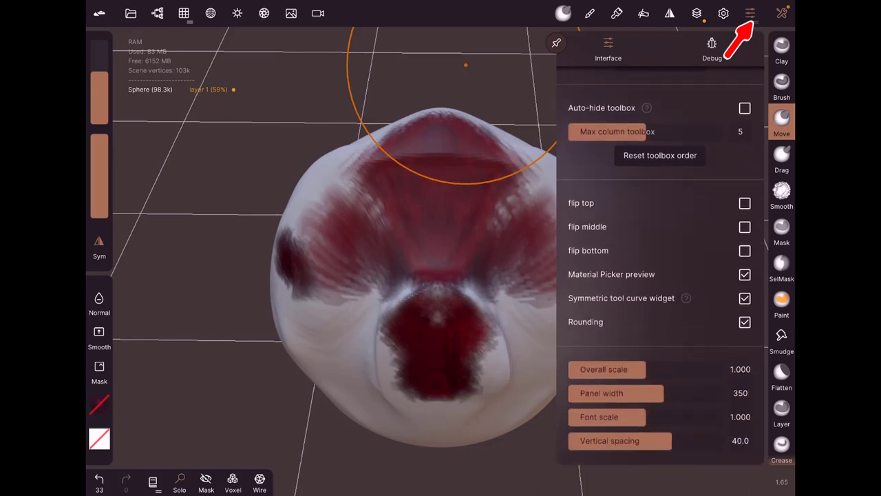
pyautogui.click(712, 48)
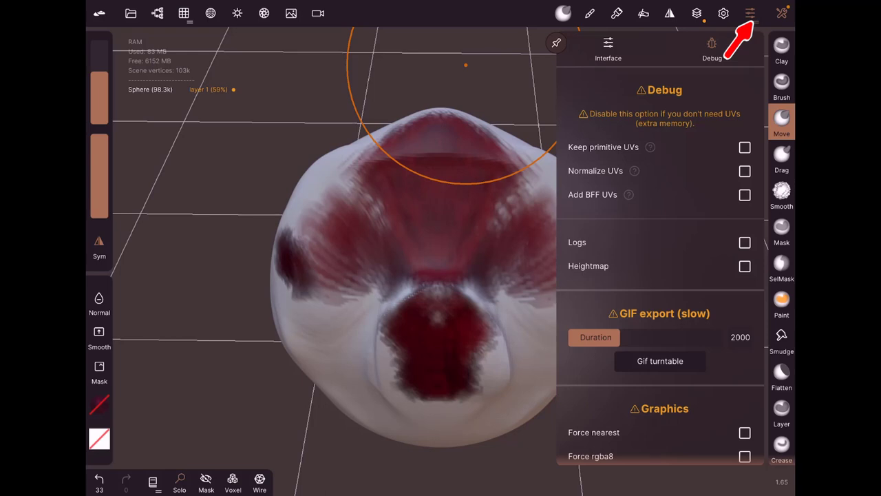
# - View the Languages help in Debug settings, then close Settings and expand the full tool grid
pyautogui.scroll(-4, 660, 262)
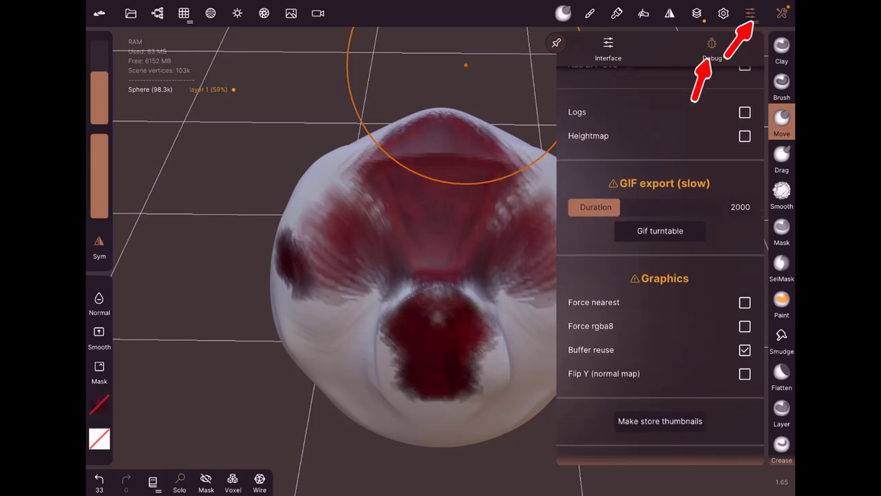
pyautogui.scroll(-3, 661, 262)
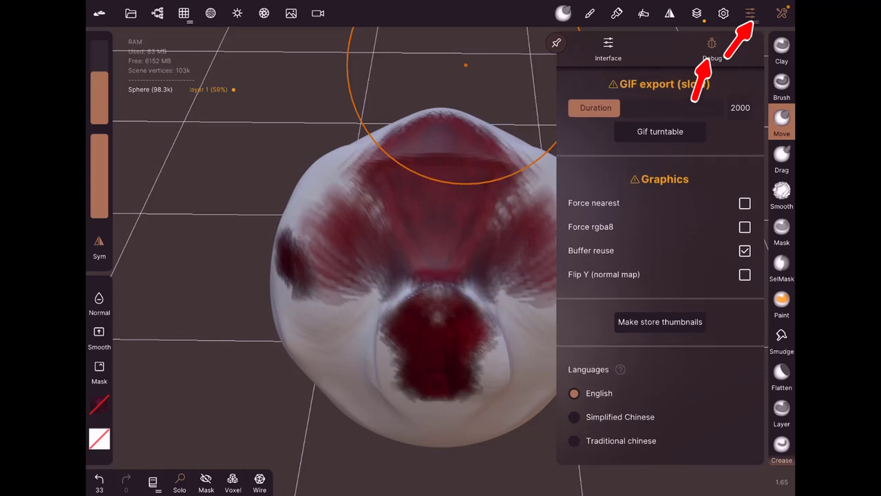
pyautogui.click(621, 369)
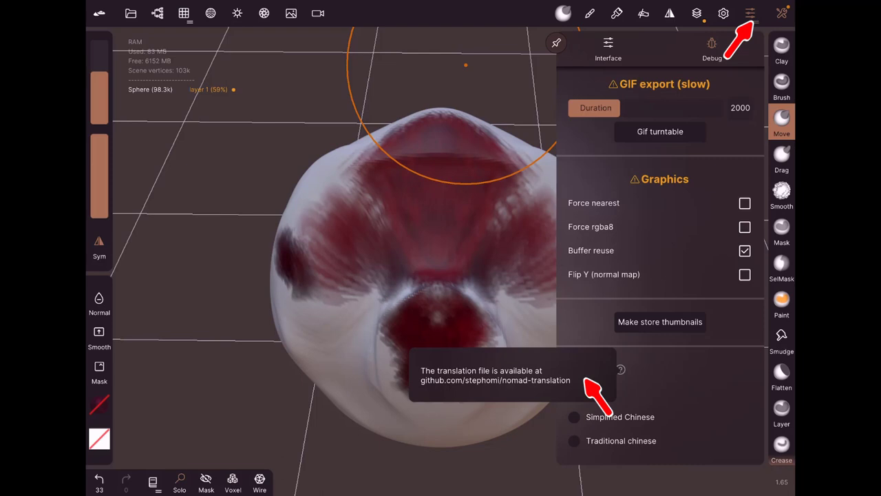
pyautogui.scroll(5, 660, 262)
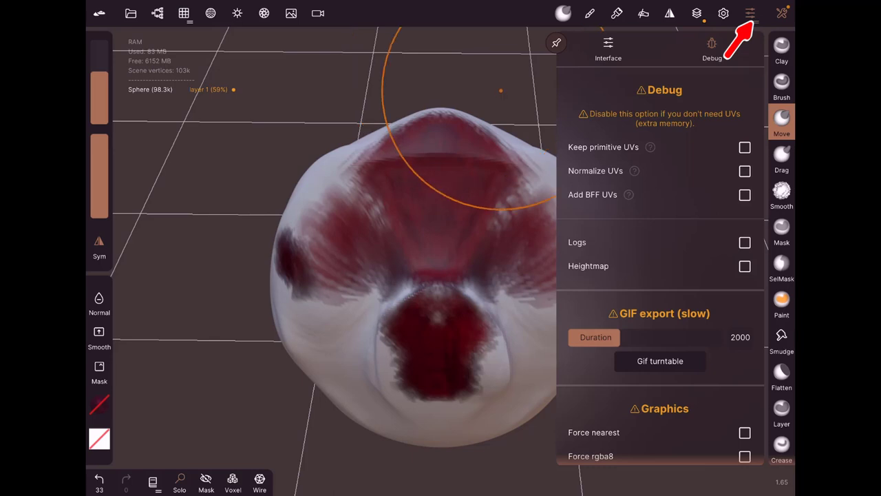
pyautogui.click(751, 13)
pyautogui.click(782, 13)
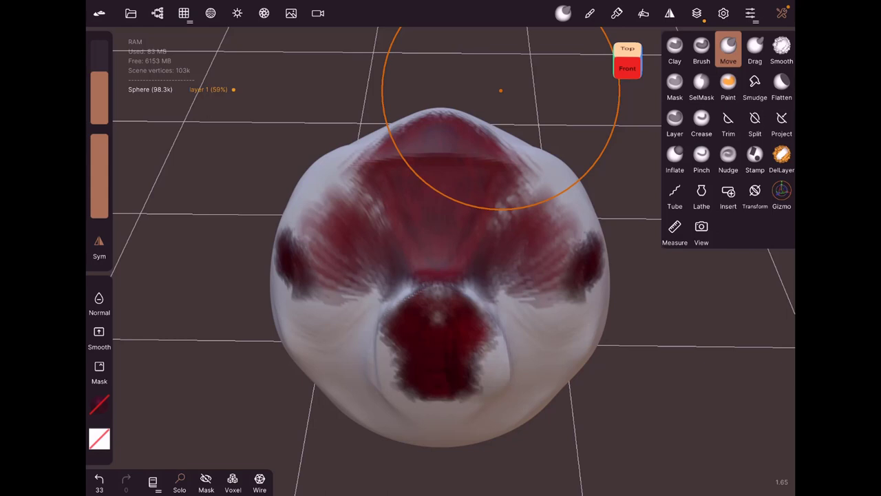
# - Collapse the tool grid back to one column and zoom in on the sculpt
pyautogui.click(782, 13)
pyautogui.scroll(3, 782, 248)
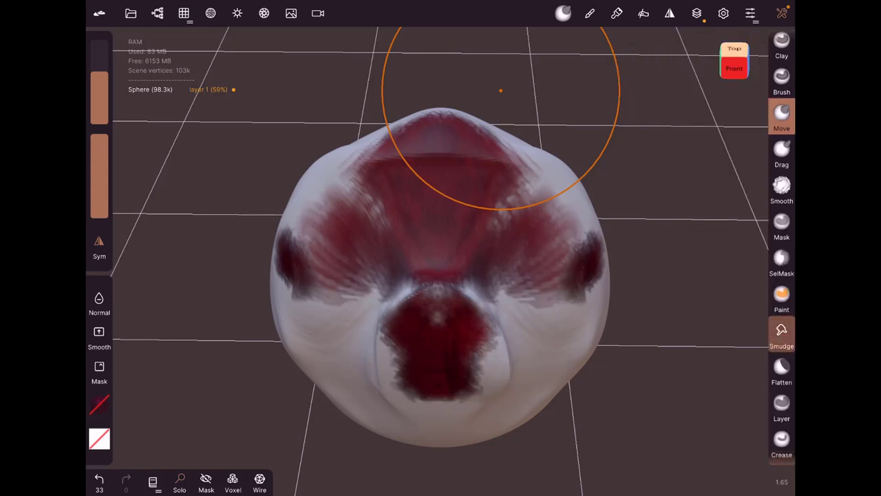
pyautogui.scroll(-3, 781, 248)
pyautogui.scroll(-2, 781, 248)
pyautogui.scroll(2, 781, 248)
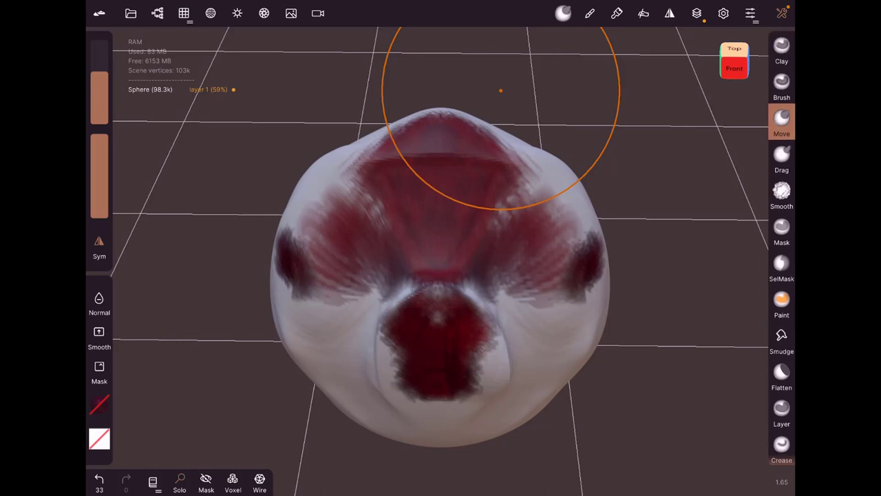
pyautogui.scroll(-5, 781, 247)
pyautogui.scroll(-3, 782, 248)
pyautogui.scroll(3, 782, 247)
pyautogui.scroll(5, 781, 248)
pyautogui.moveTo(500, 89)
pyautogui.mouseDown()
pyautogui.moveTo(754, 39)
pyautogui.moveTo(377, 246)
pyautogui.moveTo(598, 79)
pyautogui.mouseUp()
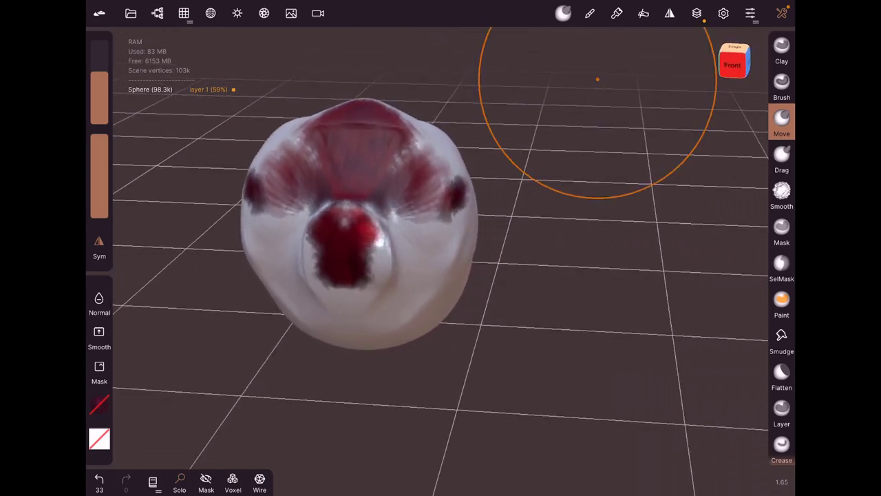
pyautogui.moveTo(560, 220)
pyautogui.mouseDown()
pyautogui.moveTo(357, 183)
pyautogui.moveTo(732, 69)
pyautogui.mouseUp()
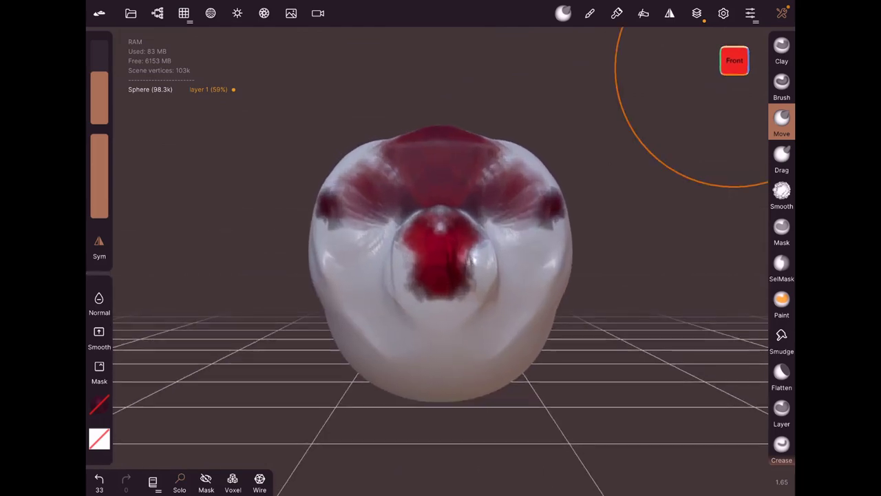
# - Reshape the red nose area with the Move brush, then view the sculpt from above and below
pyautogui.moveTo(440, 227)
pyautogui.mouseDown()
pyautogui.moveTo(454, 252)
pyautogui.moveTo(454, 291)
pyautogui.mouseUp()
pyautogui.scroll(2, 626, 158)
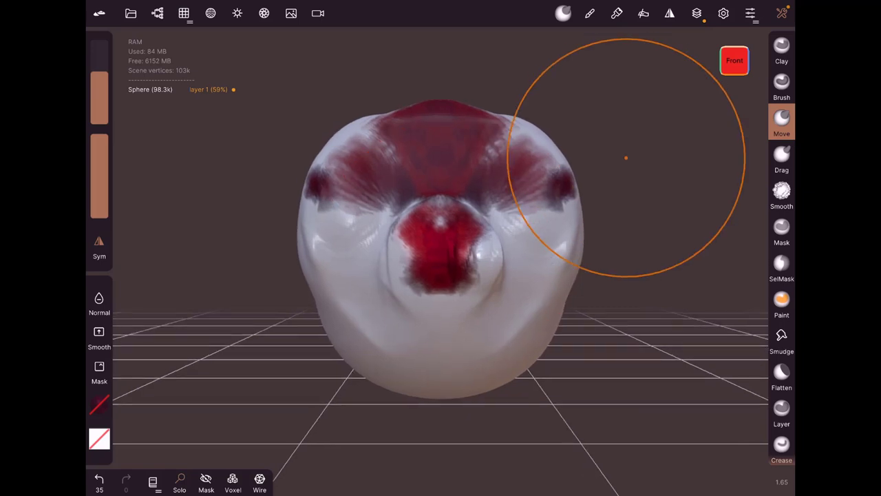
pyautogui.scroll(-3, 626, 157)
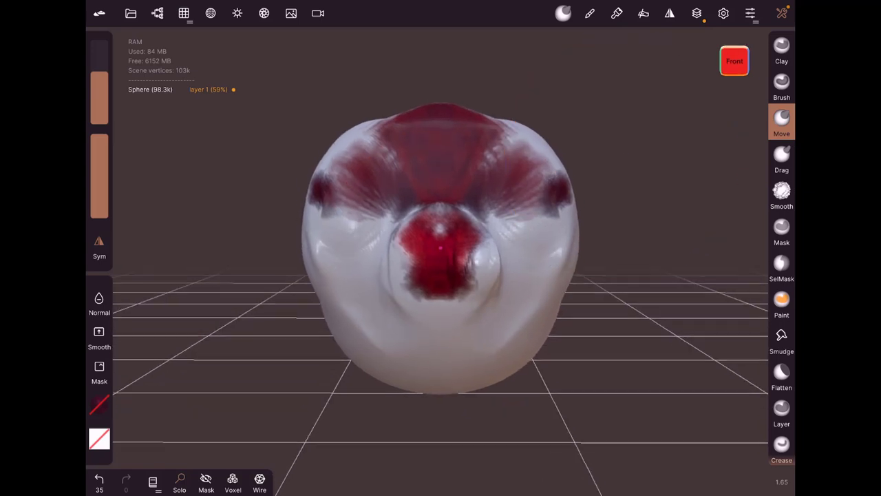
pyautogui.scroll(-2, 626, 157)
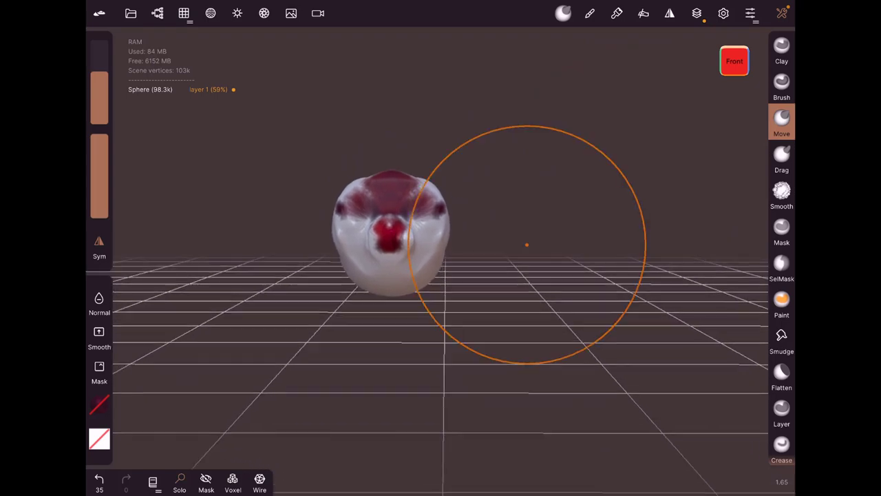
pyautogui.moveTo(526, 244); pyautogui.dragTo(525, 358)
pyautogui.moveTo(482, 275)
pyautogui.mouseDown()
pyautogui.moveTo(272, 180)
pyautogui.moveTo(423, 288)
pyautogui.mouseUp()
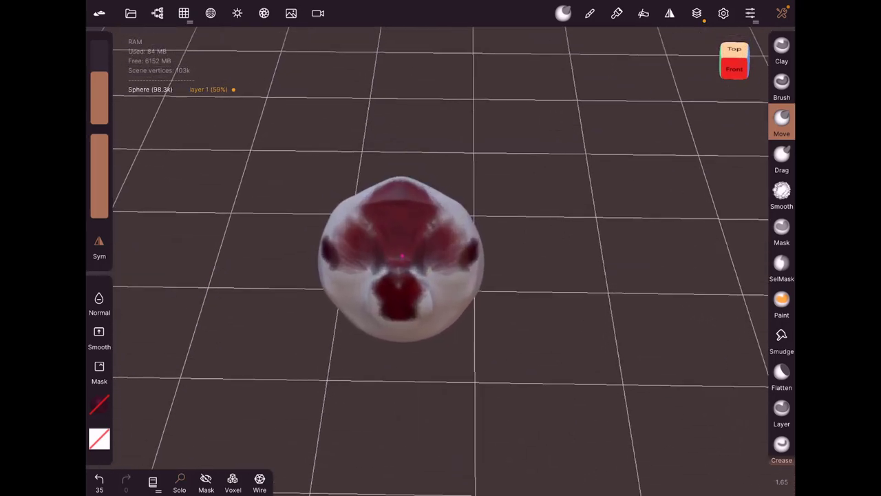
pyautogui.moveTo(491, 228); pyautogui.dragTo(492, 103)
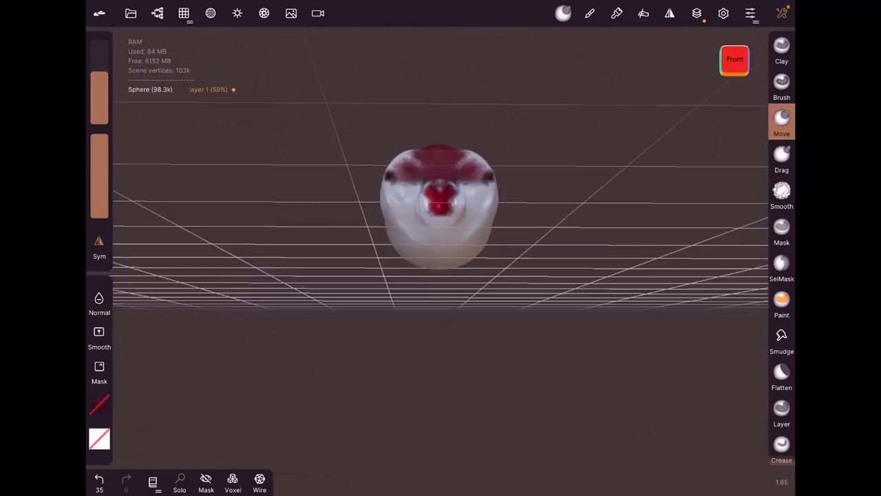
pyautogui.moveTo(438, 206); pyautogui.dragTo(441, 330)
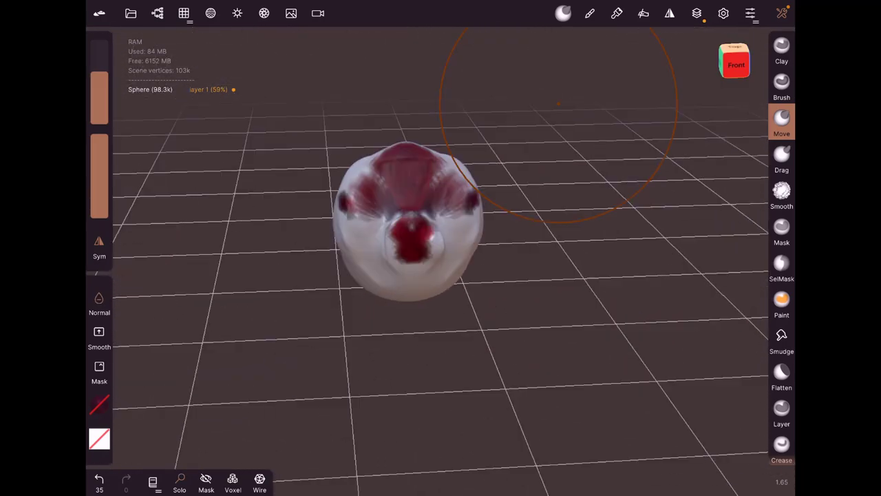
pyautogui.scroll(5, 462, 220)
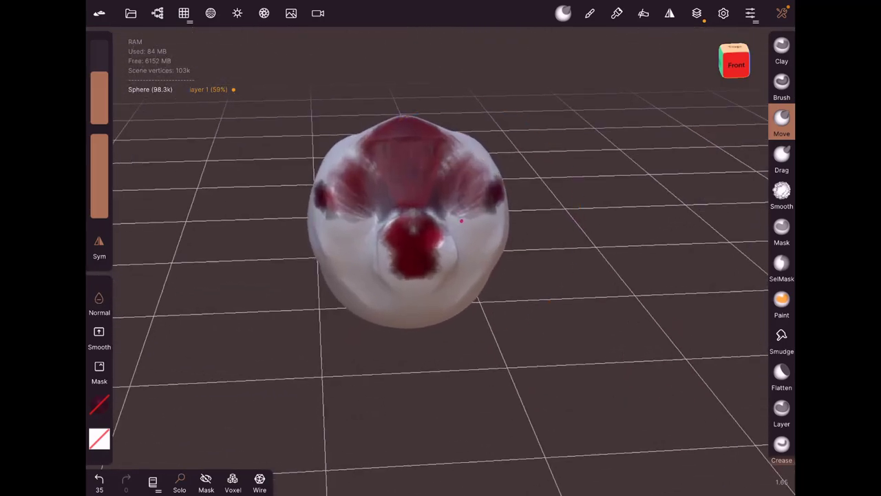
pyautogui.scroll(2, 462, 220)
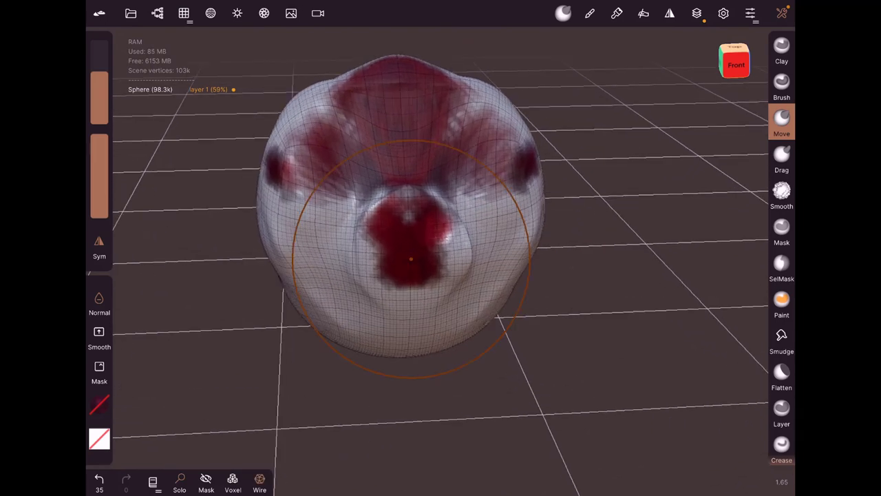
pyautogui.scroll(2, 462, 220)
pyautogui.scroll(2, 462, 220)
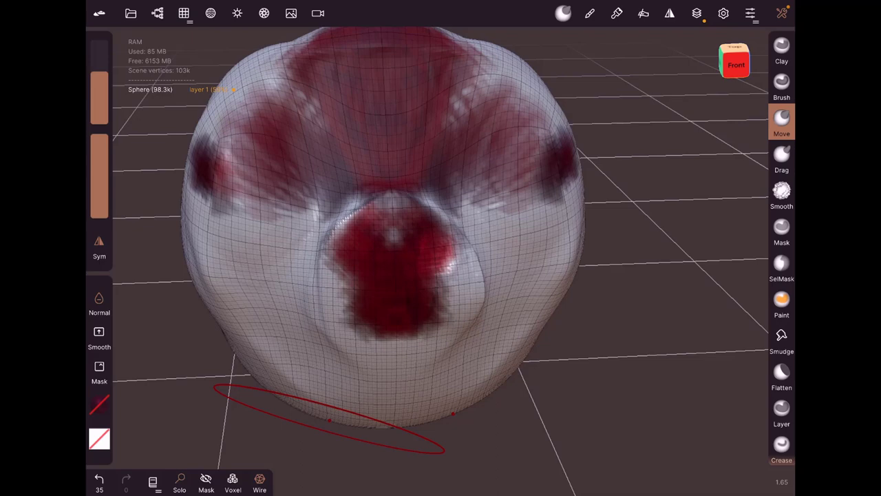
pyautogui.scroll(-5, 392, 276)
pyautogui.scroll(2, 392, 276)
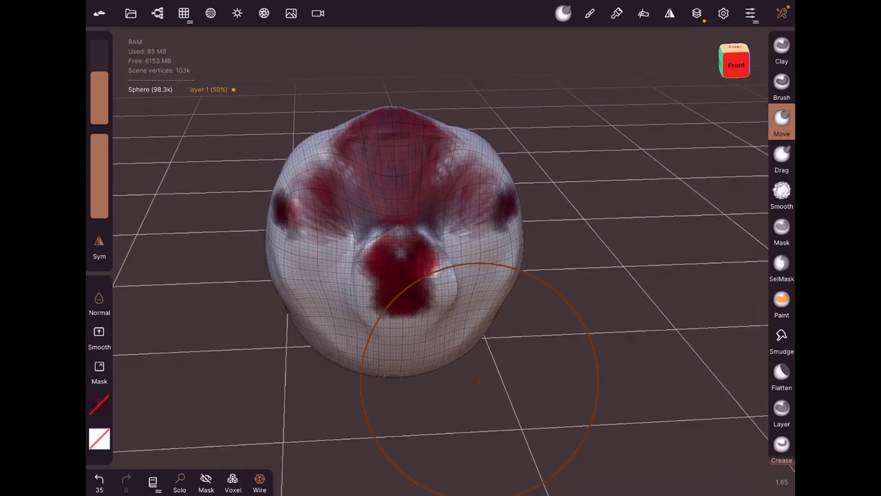